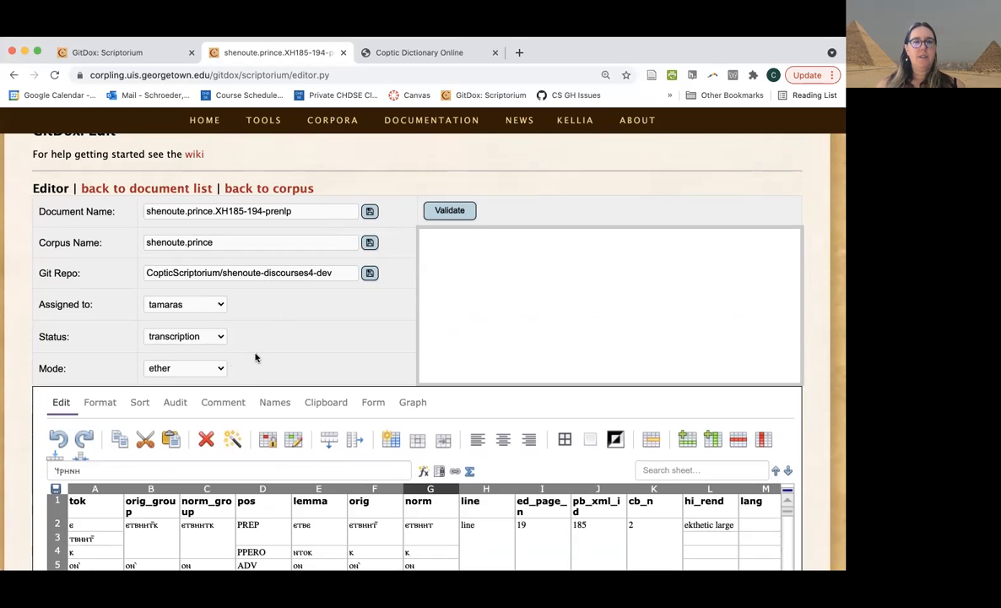
Step: Switch the document's mode to xml and examine the encoded Coptic transcription
left_click(219, 369)
left_click(159, 356)
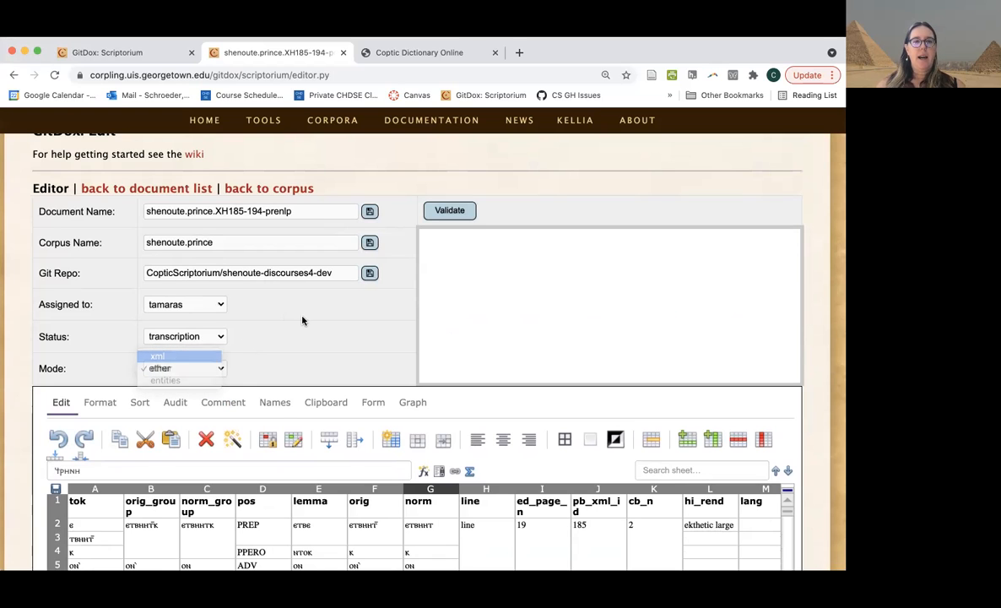
scroll(819, 401, "down", 5)
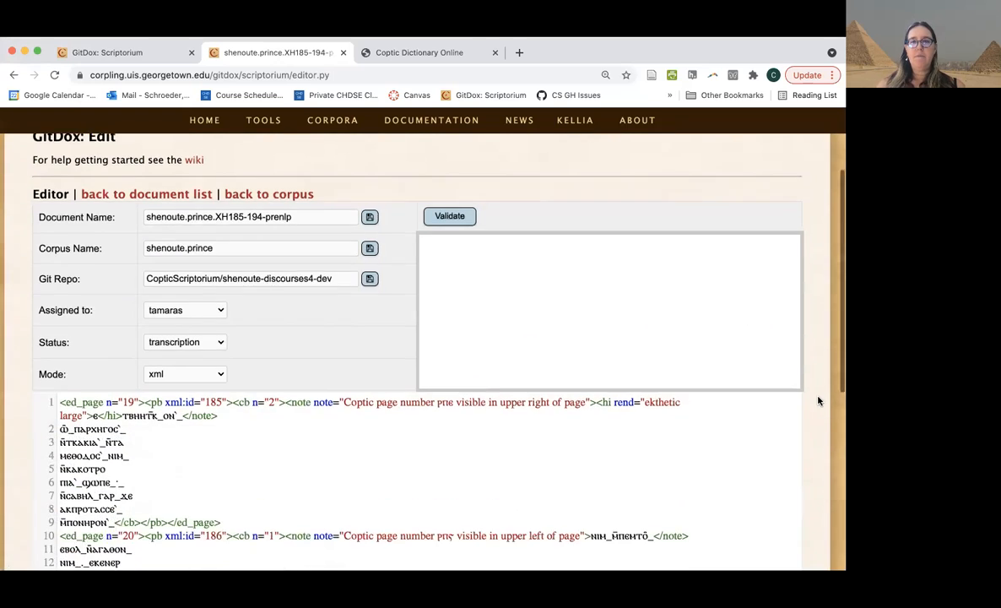
scroll(819, 401, "up", 2)
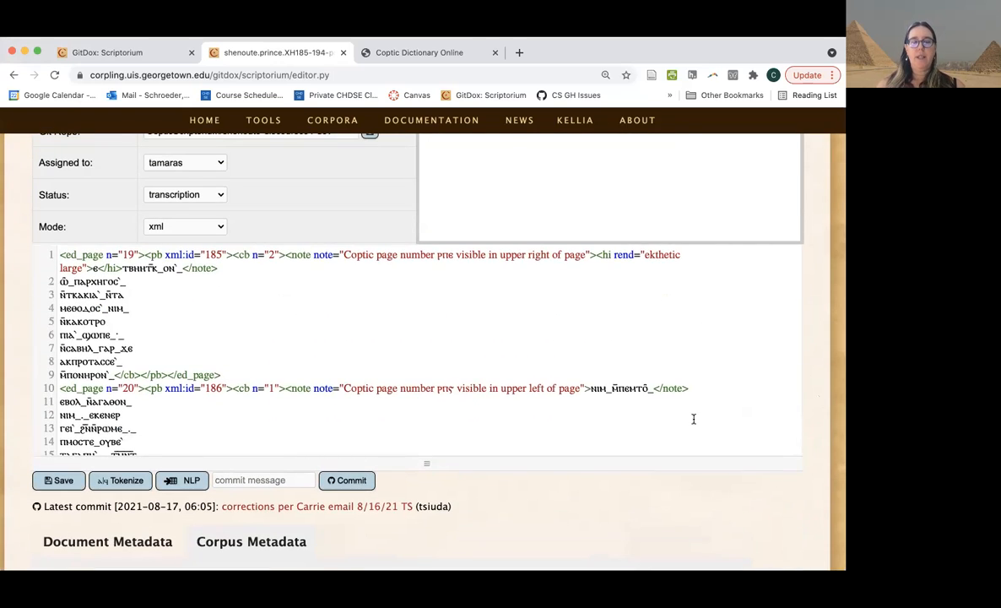
scroll(693, 417, "down", 3)
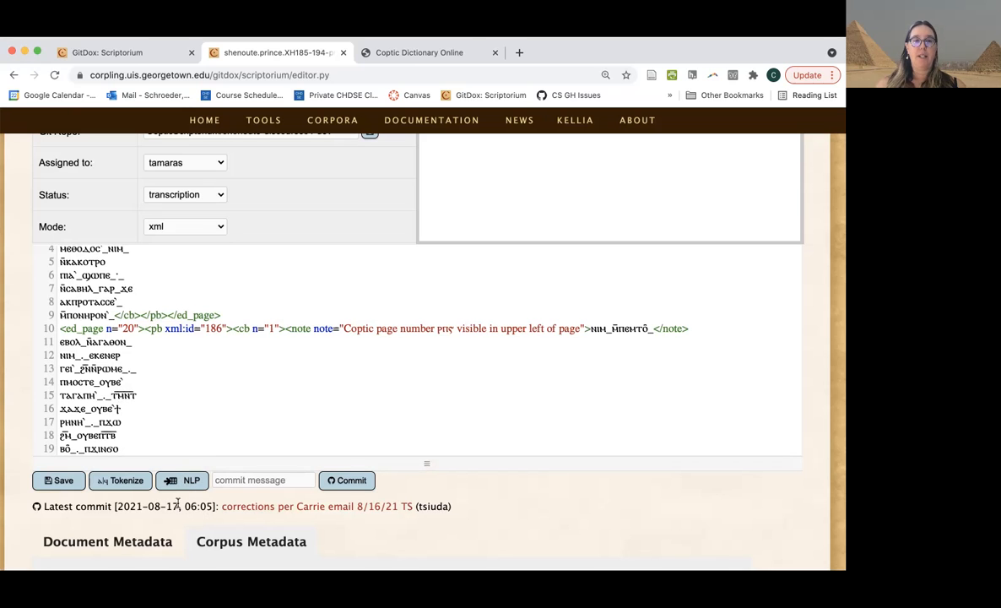
scroll(21, 368, "up", 3)
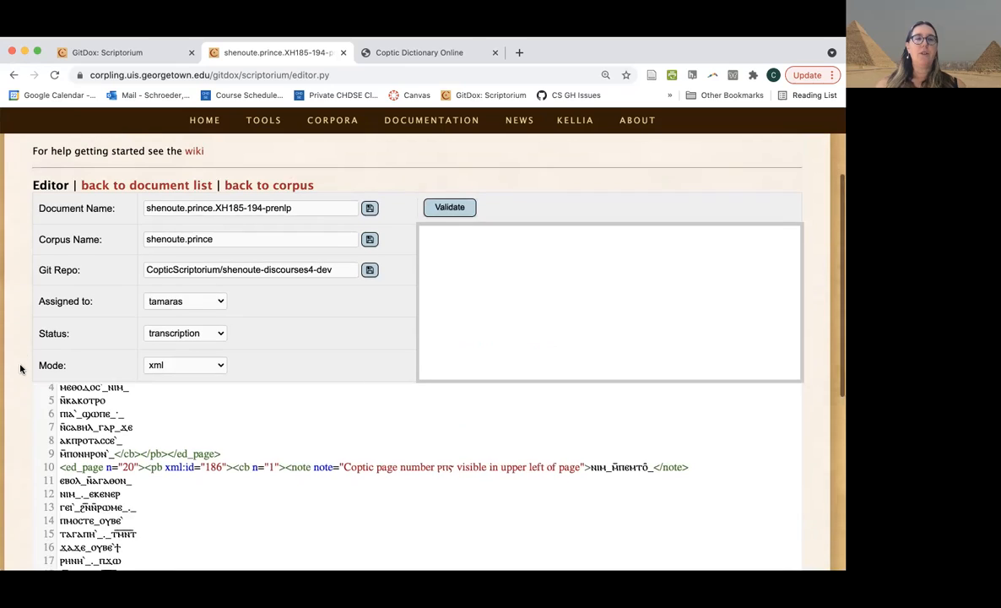
scroll(20, 368, "down", 2)
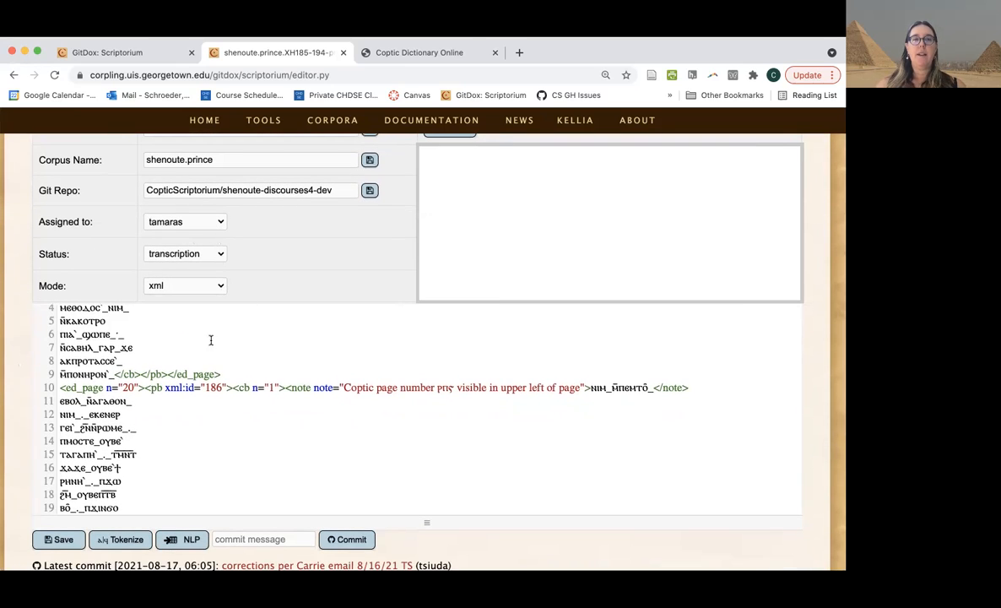
Step: Set the document's mode back to ether and bring the annotation spreadsheet into view
left_click(213, 285)
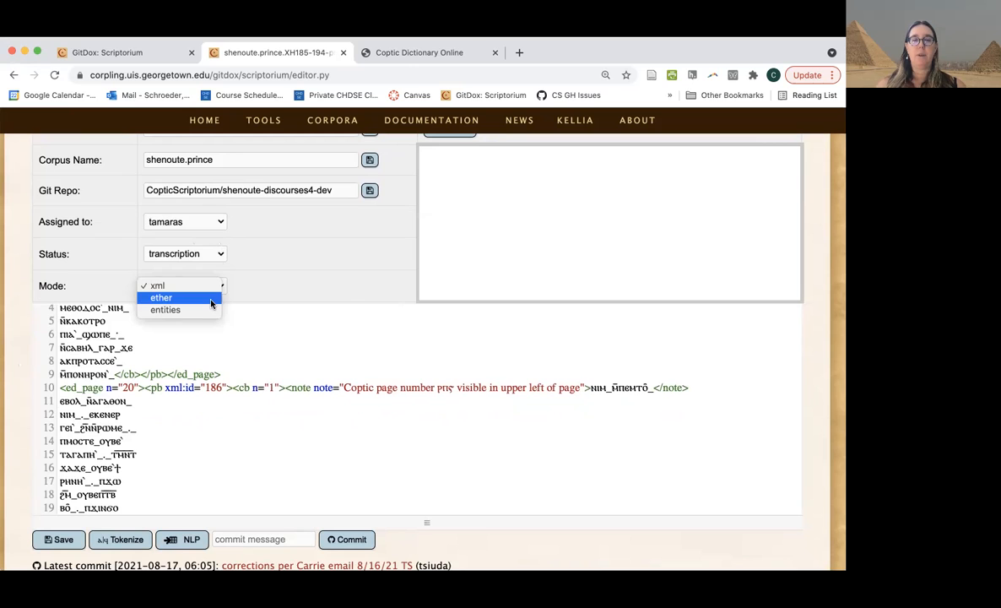
left_click(211, 299)
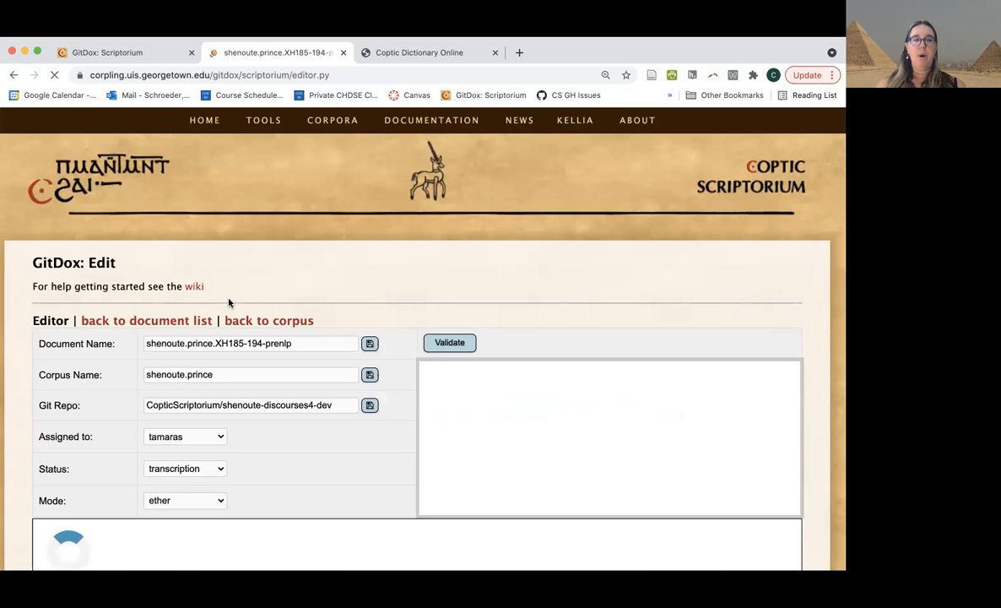
scroll(228, 302, "down", 5)
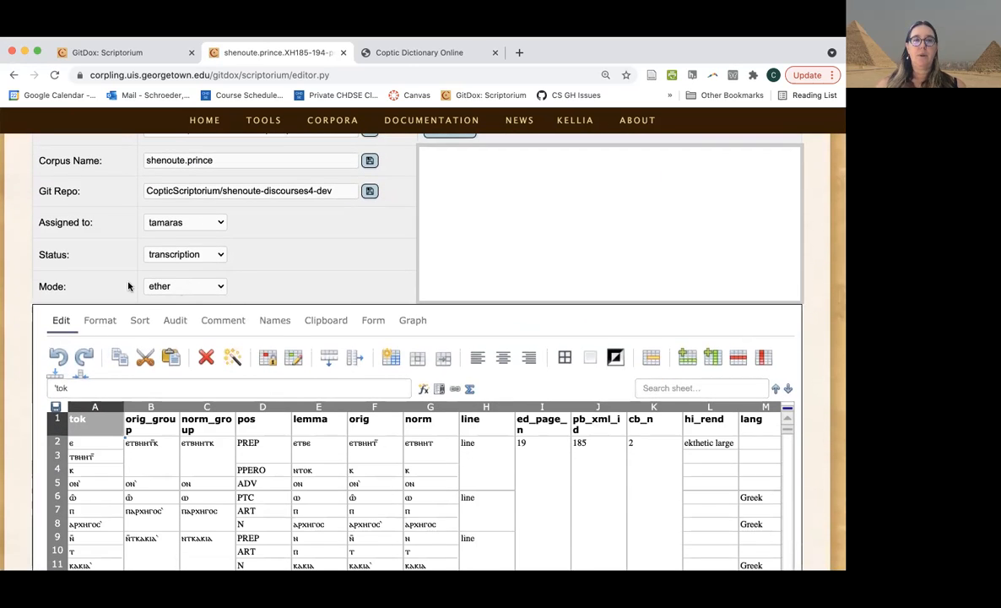
scroll(262, 283, "down", 1)
scroll(262, 284, "down", 1)
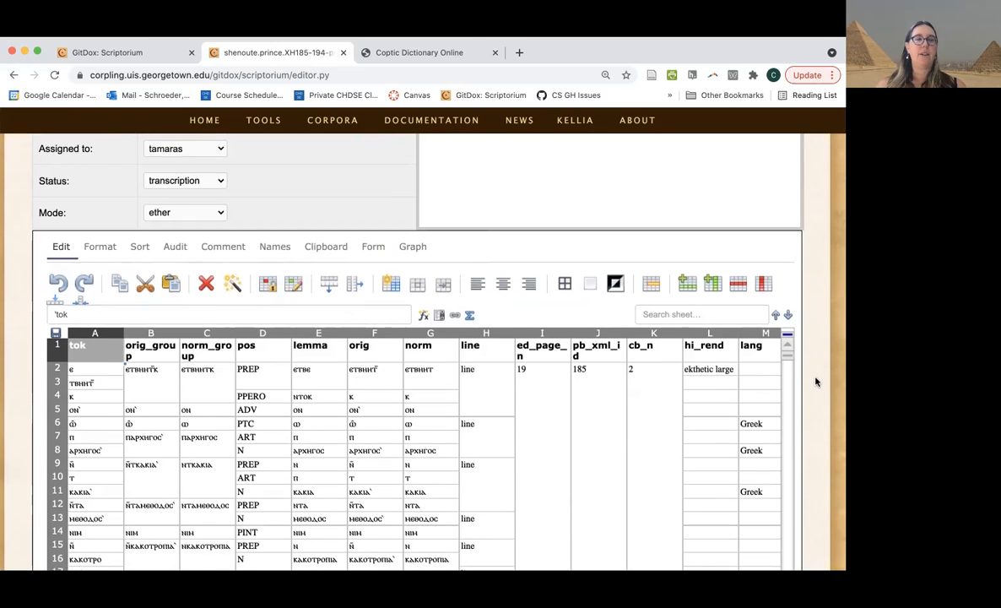
scroll(816, 383, "down", 1)
scroll(816, 382, "down", 1)
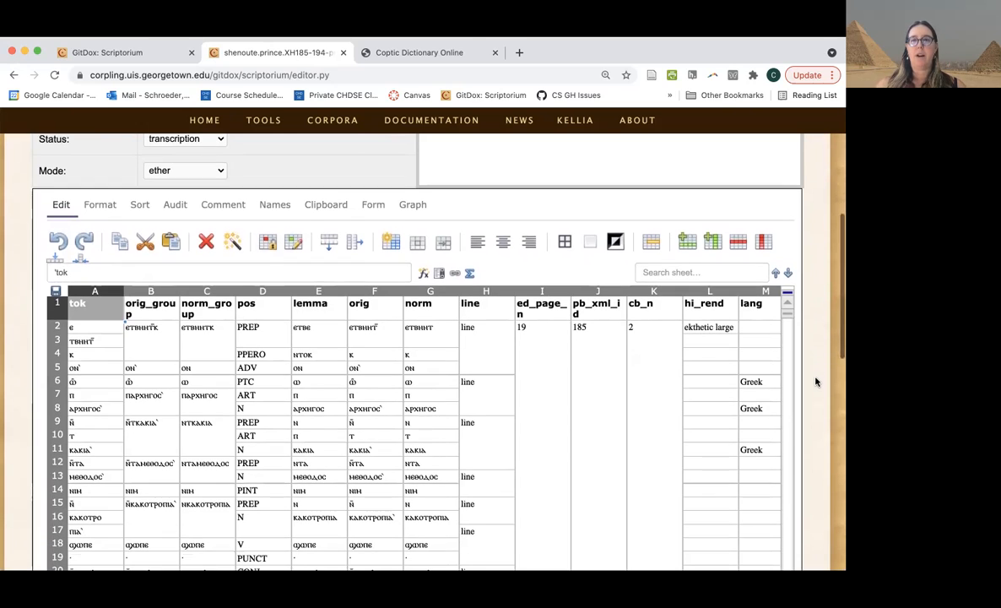
scroll(816, 383, "down", 1)
scroll(816, 382, "down", 3)
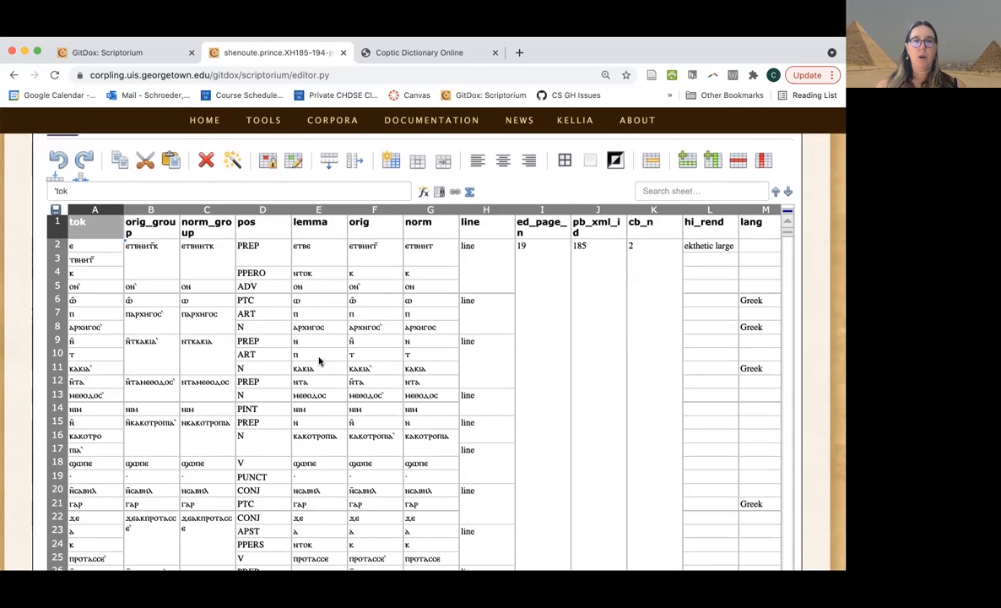
Step: Examine the norm, tok and orig_group columns and the first entries under norm and orig_group
left_click(416, 224)
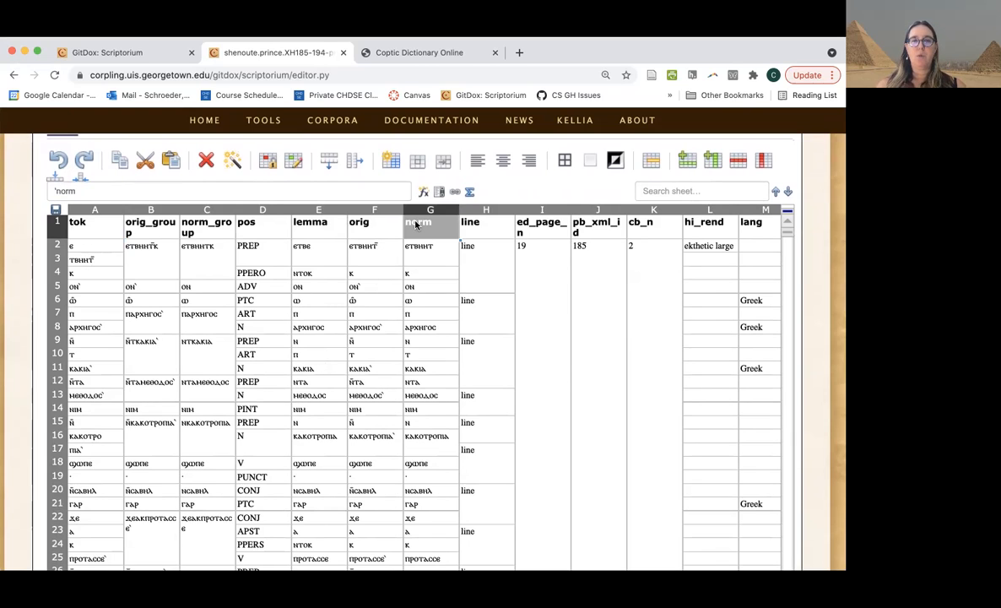
left_click(418, 264)
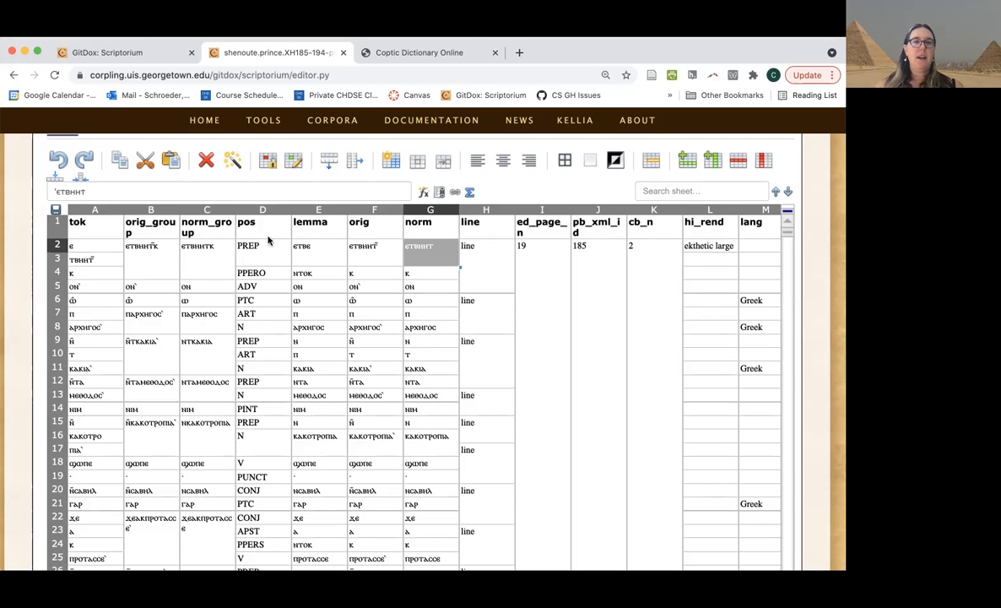
left_click(78, 221)
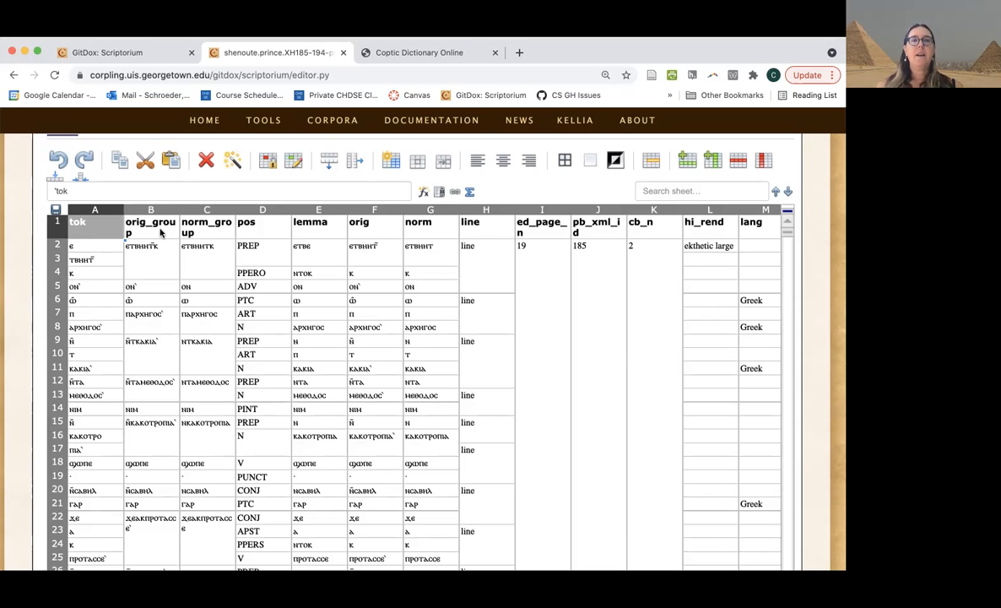
left_click(162, 233)
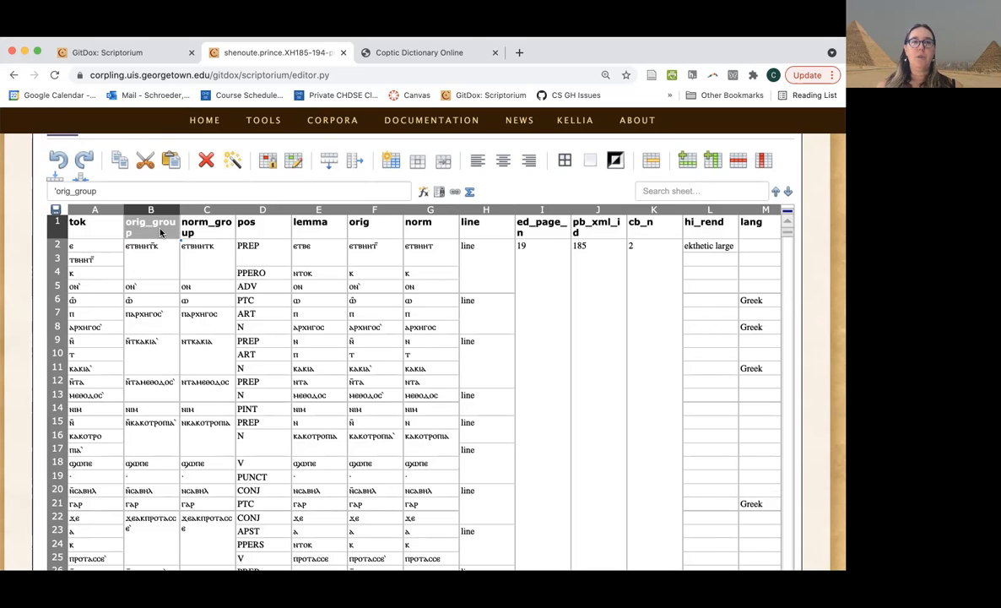
left_click(159, 244)
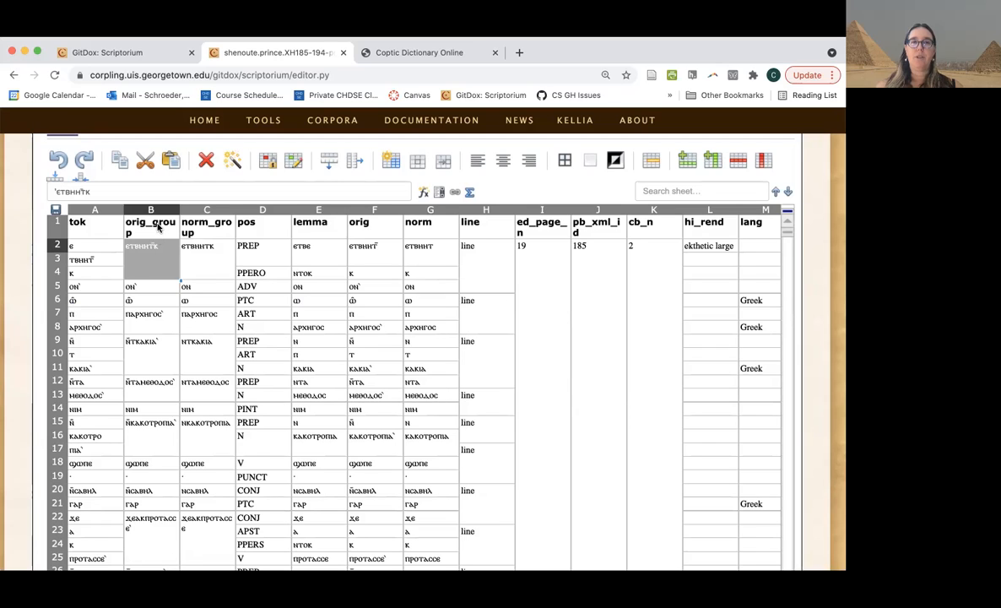
Step: Examine the norm_group, pos, lemma and orig columns, comparing the first orig_group entry with the first orig entry
left_click(216, 224)
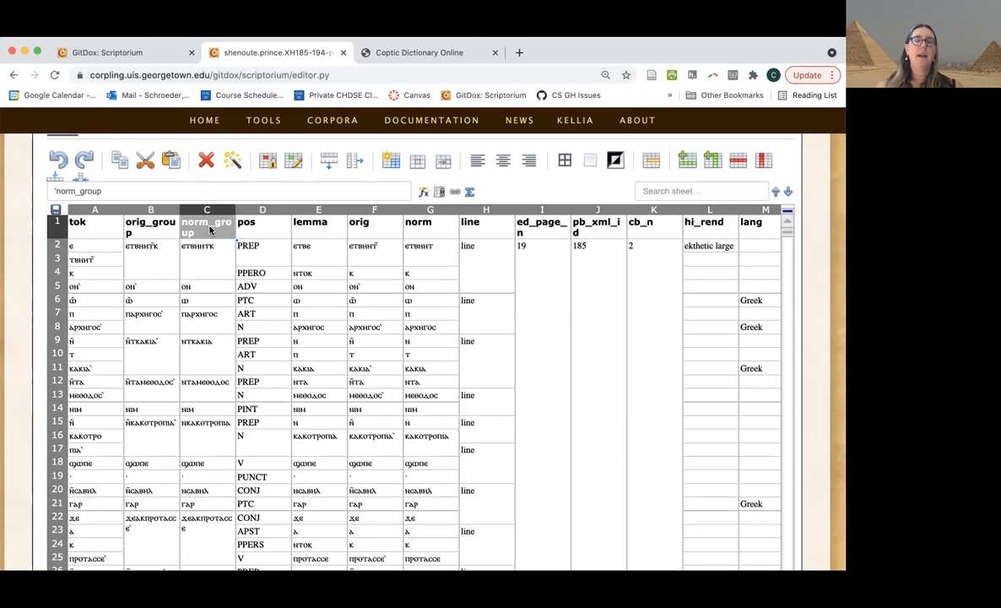
left_click(256, 232)
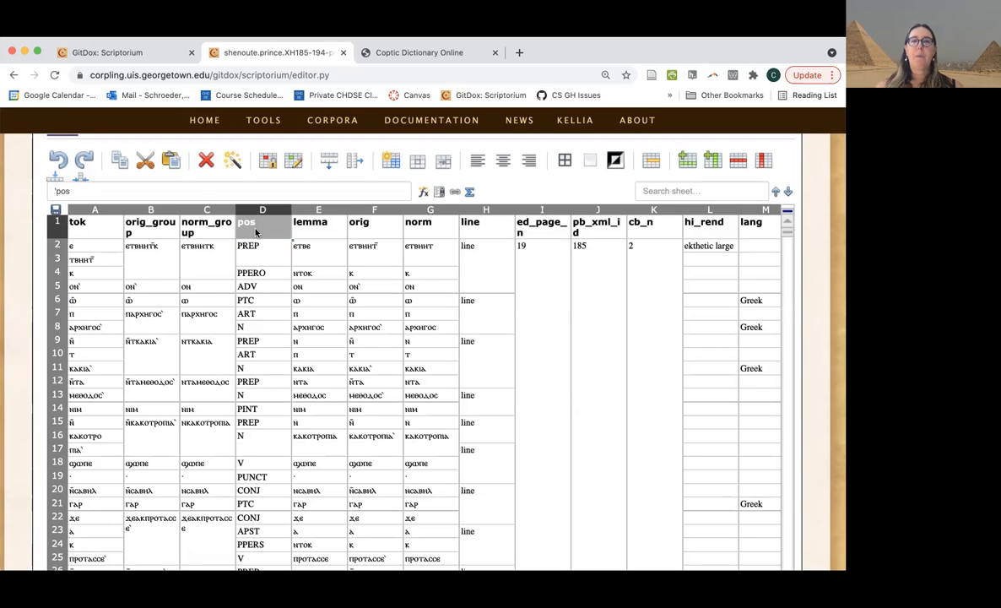
left_click(305, 234)
left_click(384, 230)
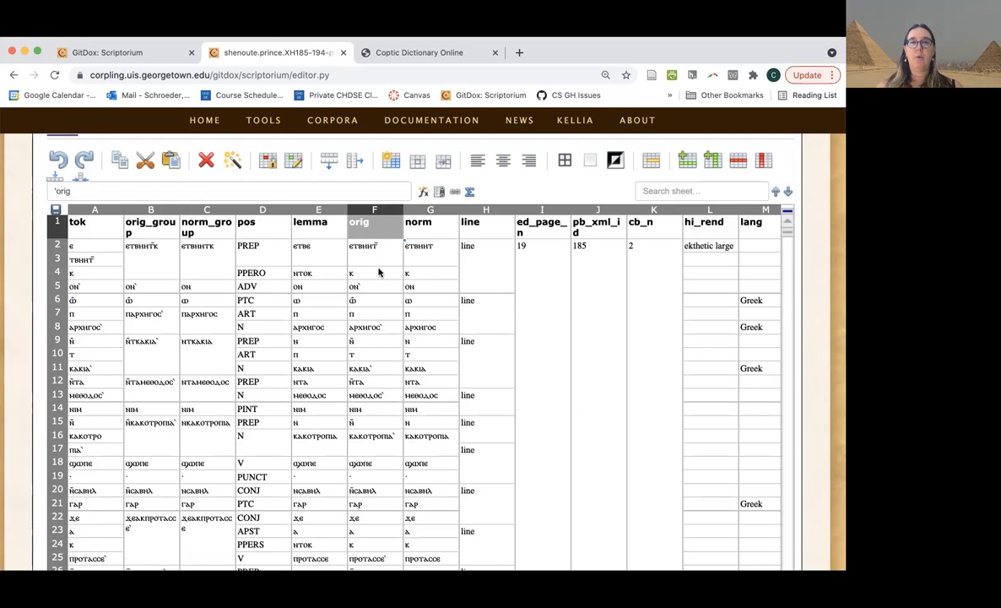
left_click(374, 251)
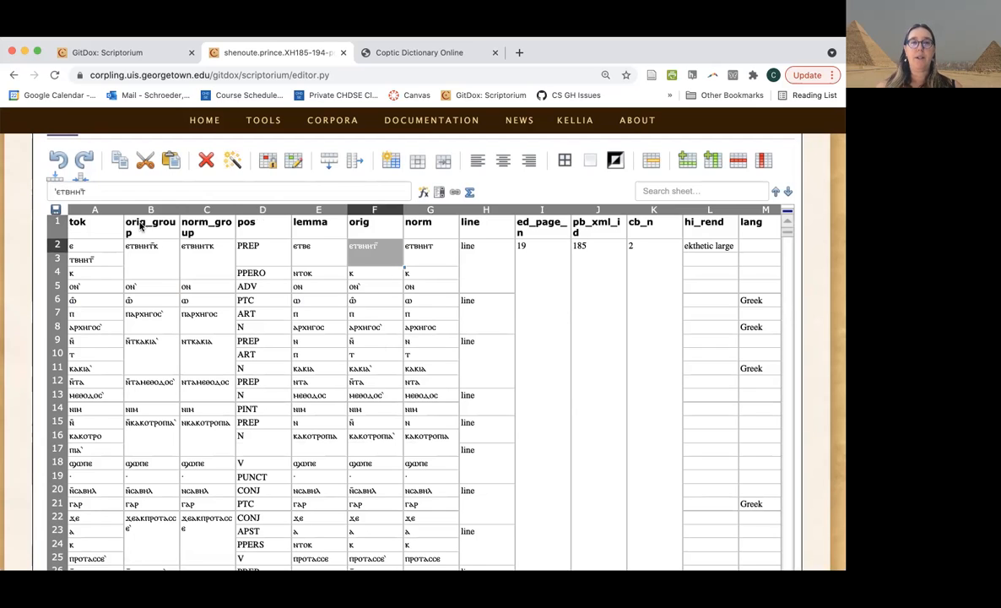
left_click(157, 262)
left_click(354, 260)
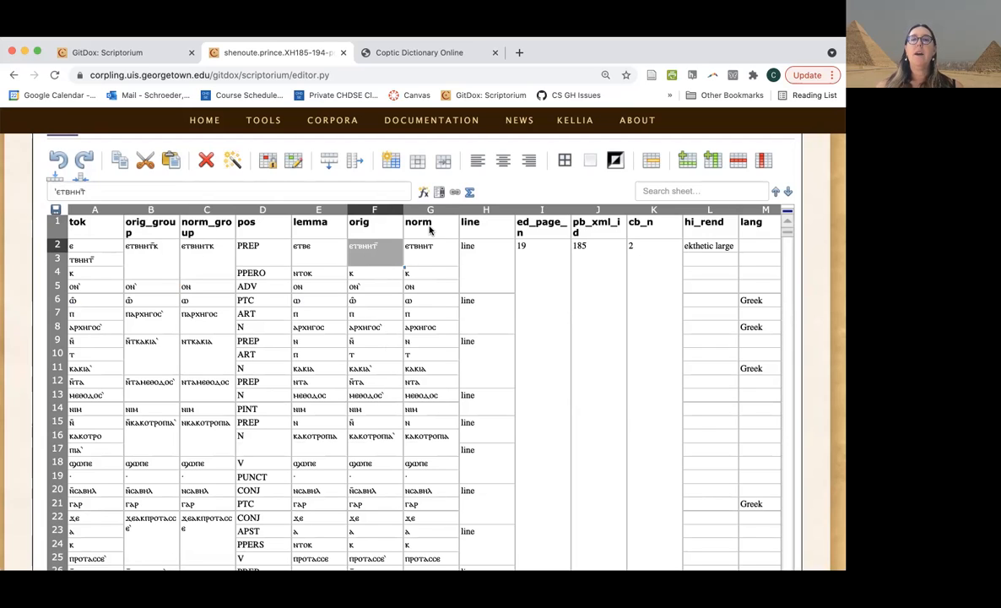
Step: Examine the line, note, lang, hi_rend, cb_n and pb_xml_id columns and the cells they span
left_click(496, 265)
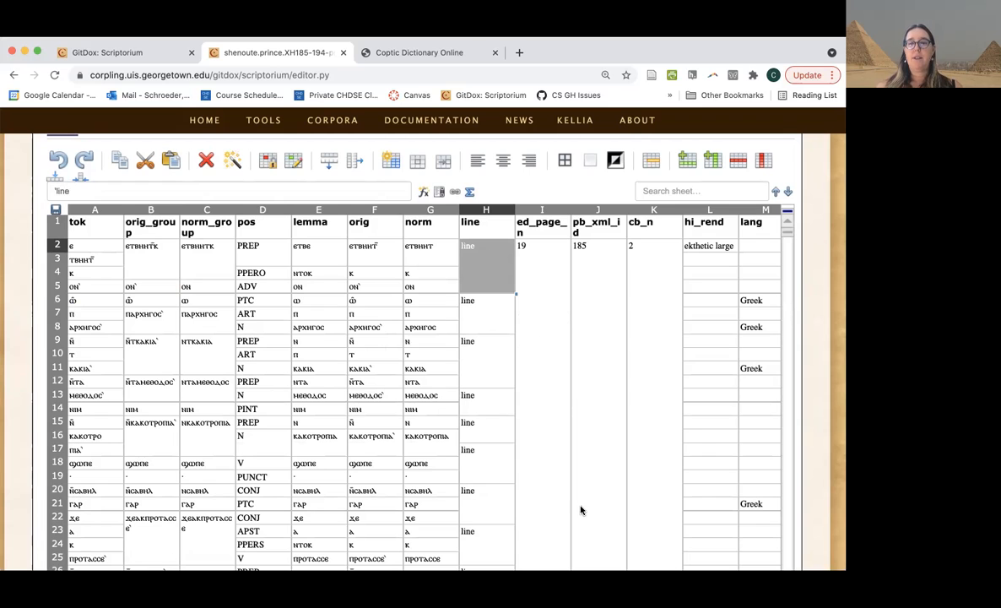
scroll(821, 552, "down", 3)
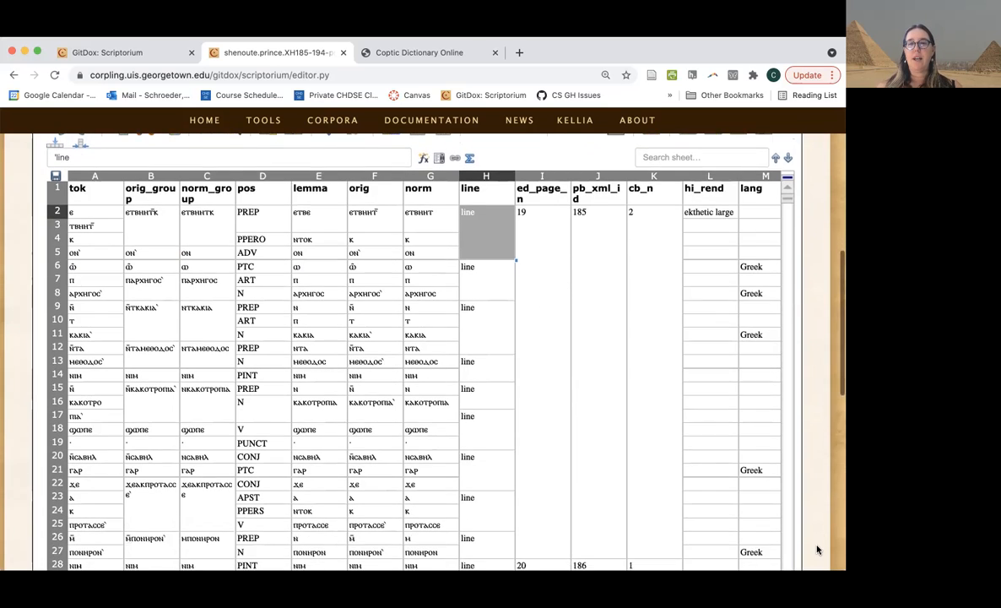
scroll(817, 553, "down", 1)
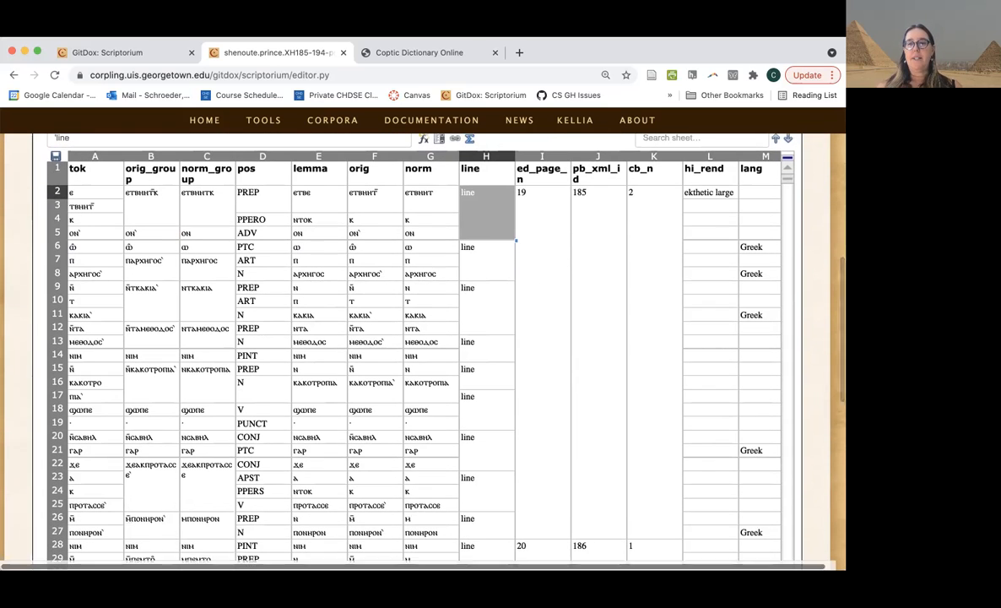
scroll(776, 549, "down", 3)
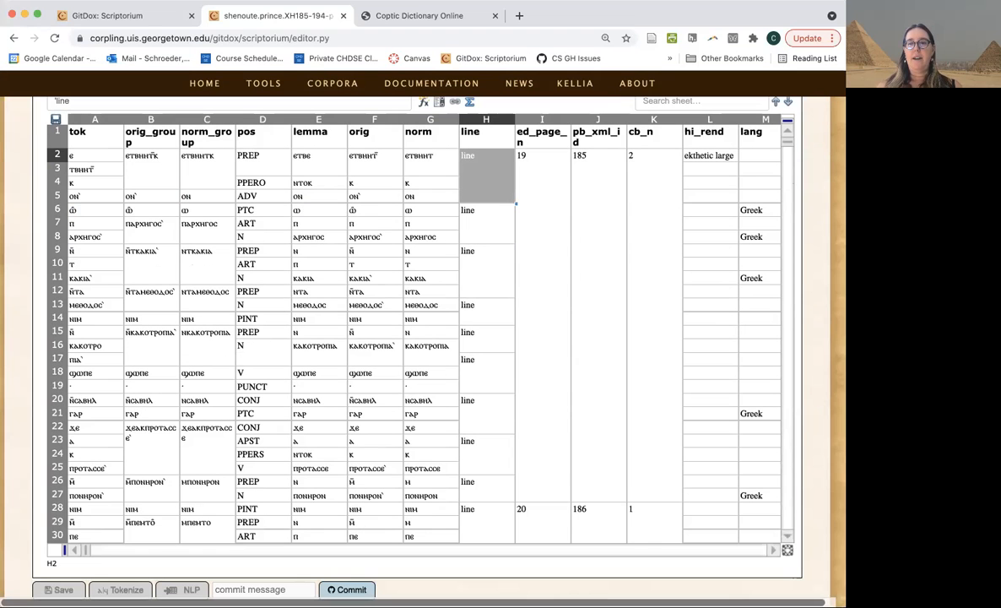
scroll(770, 552, "right", 3)
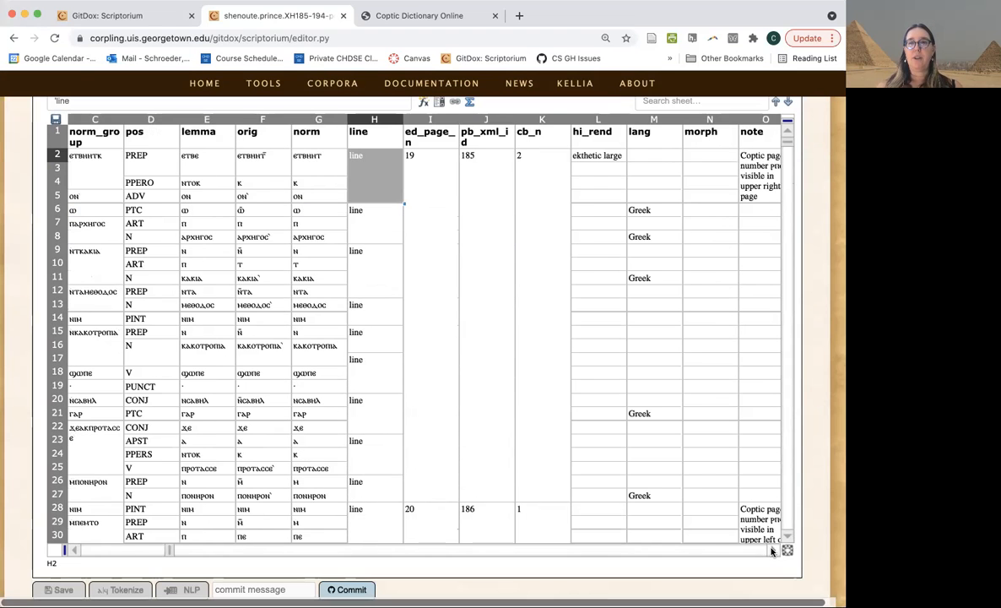
scroll(771, 553, "right", 1)
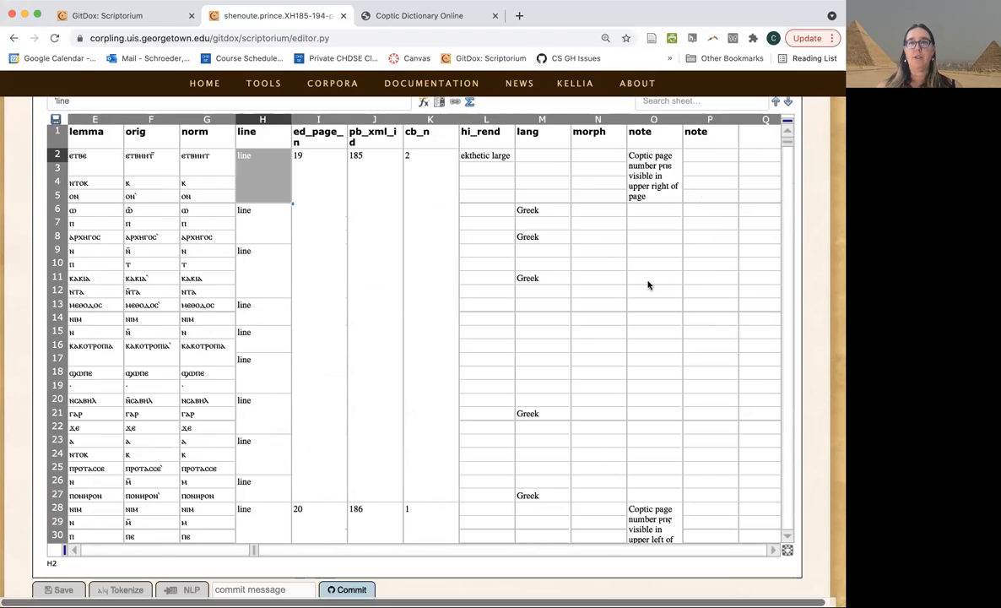
left_click(647, 173)
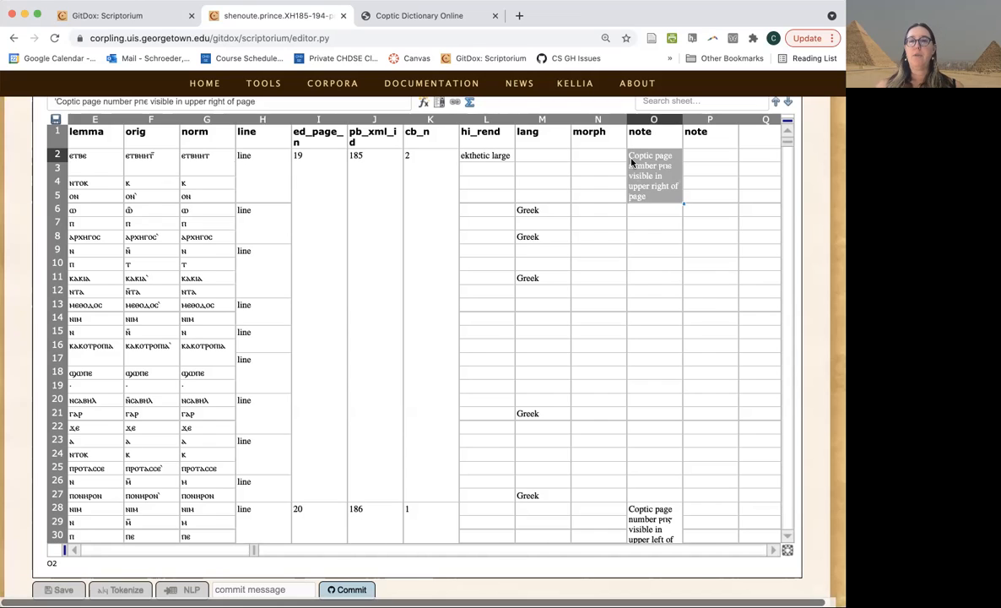
left_click(528, 214)
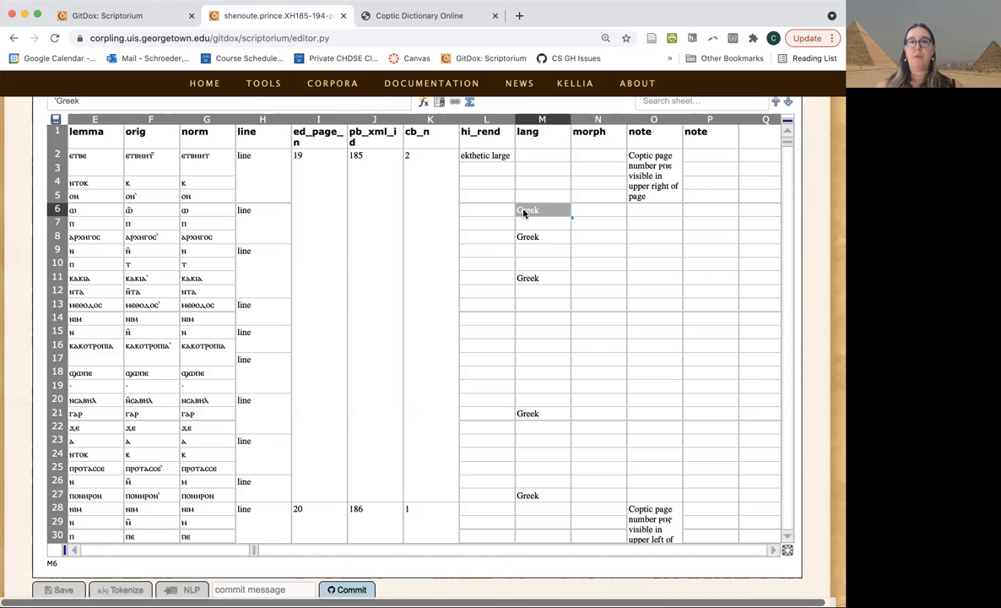
left_click(482, 137)
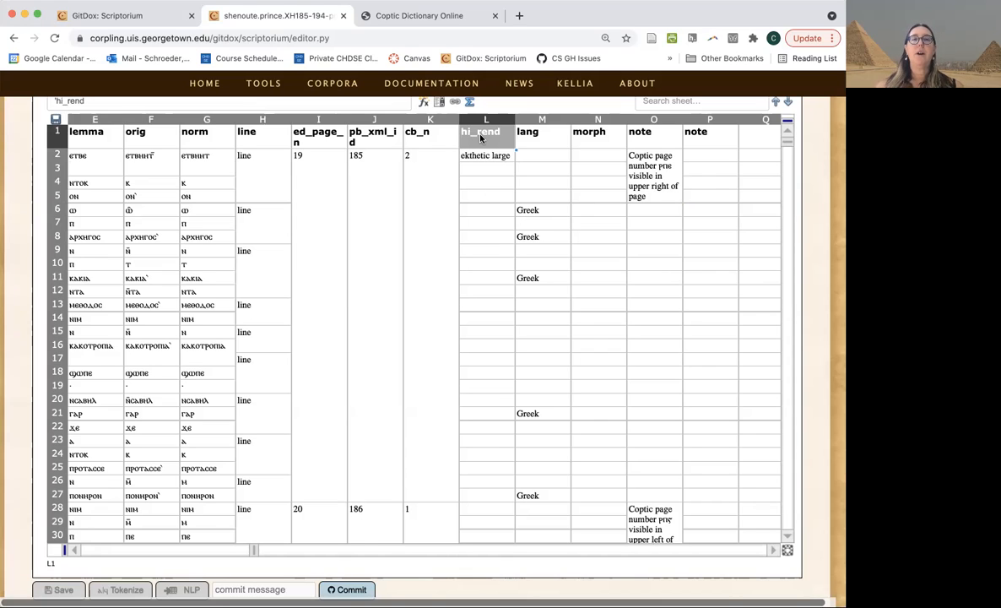
left_click(406, 197)
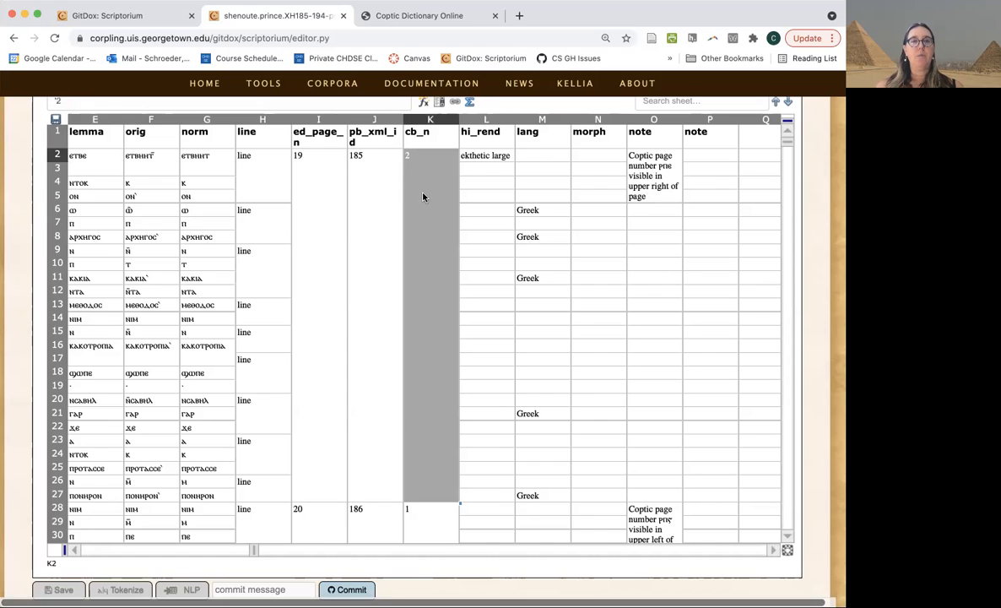
left_click(374, 207)
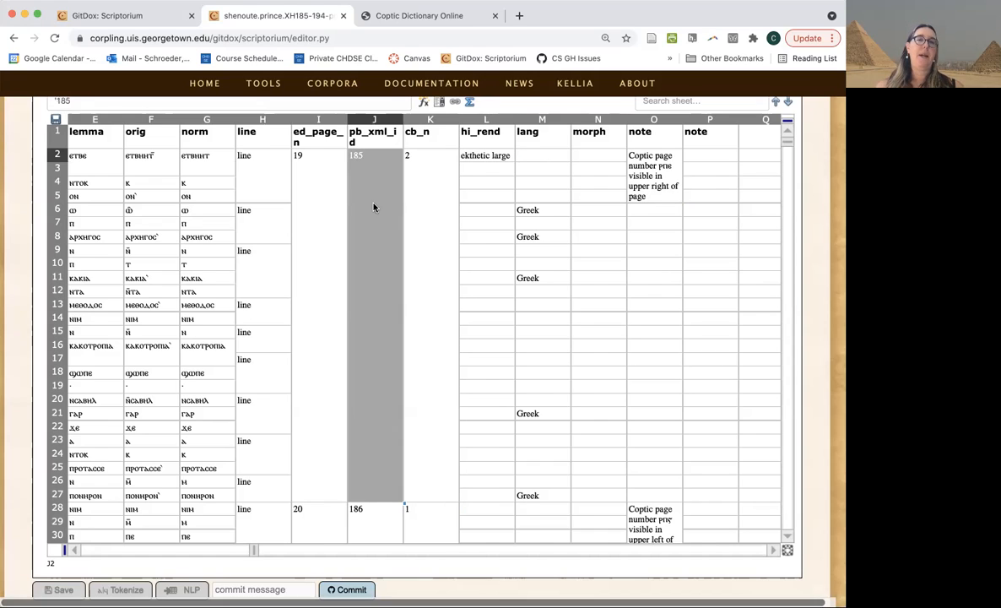
Step: Return to the sheet's first columns and freeze the header row so it stays in place above the data rows
left_click(73, 551)
left_click(73, 550)
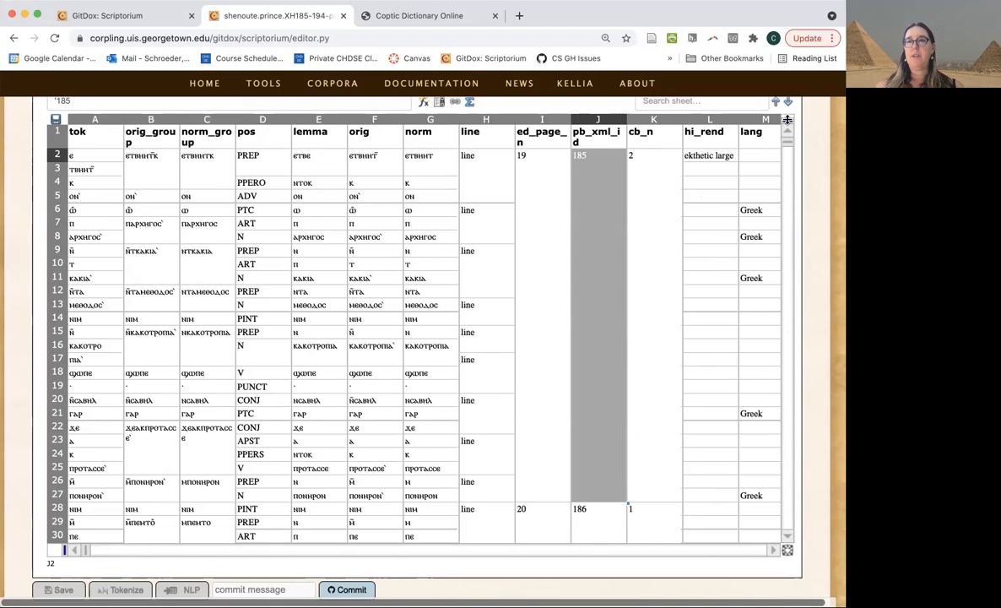
mouse_move(787, 119)
left_mouse_down()
mouse_move(785, 143)
mouse_move(787, 123)
left_mouse_up()
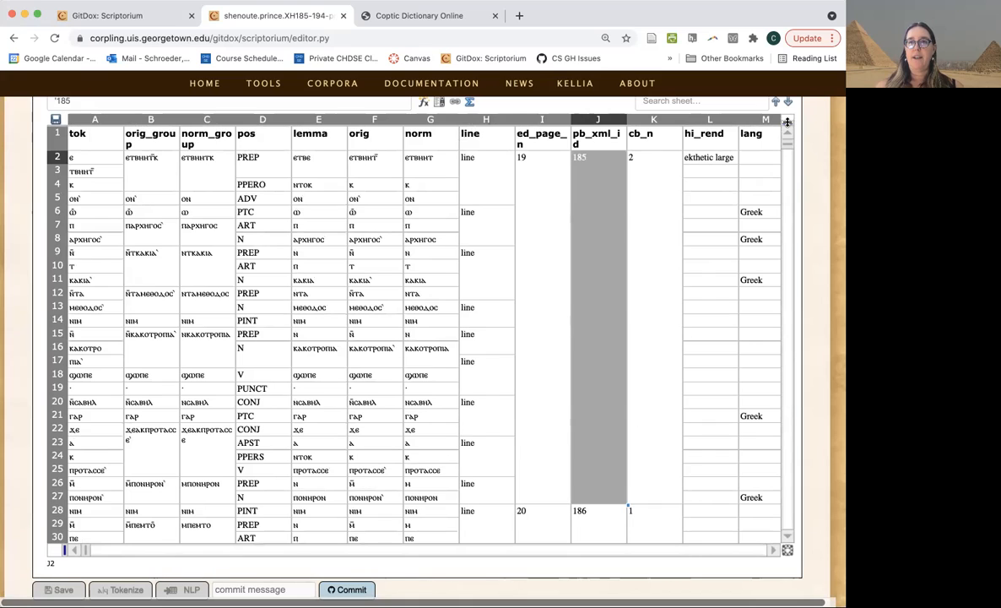
left_click_drag(787, 122, 785, 148)
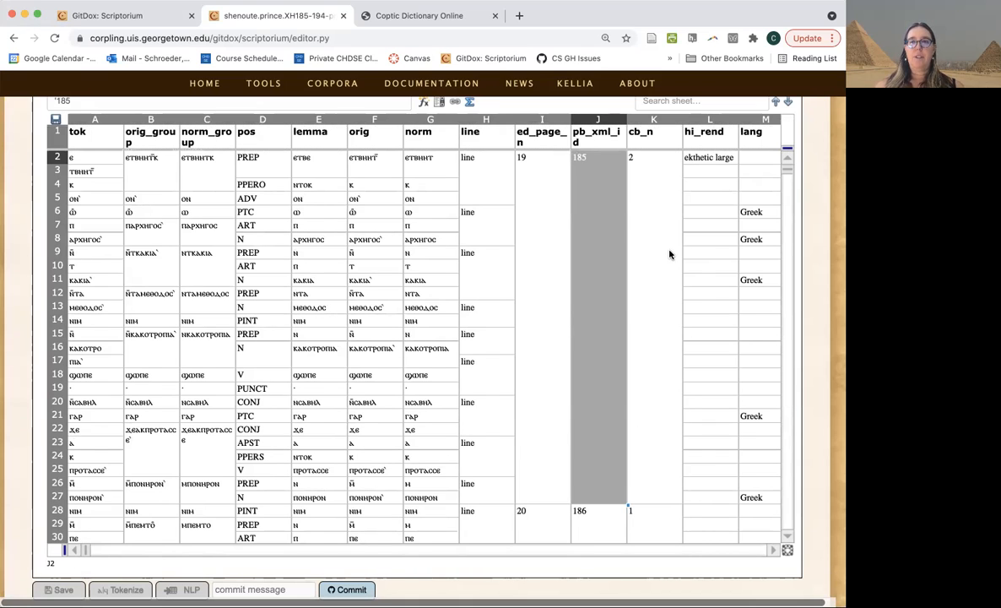
scroll(669, 252, "down", 5)
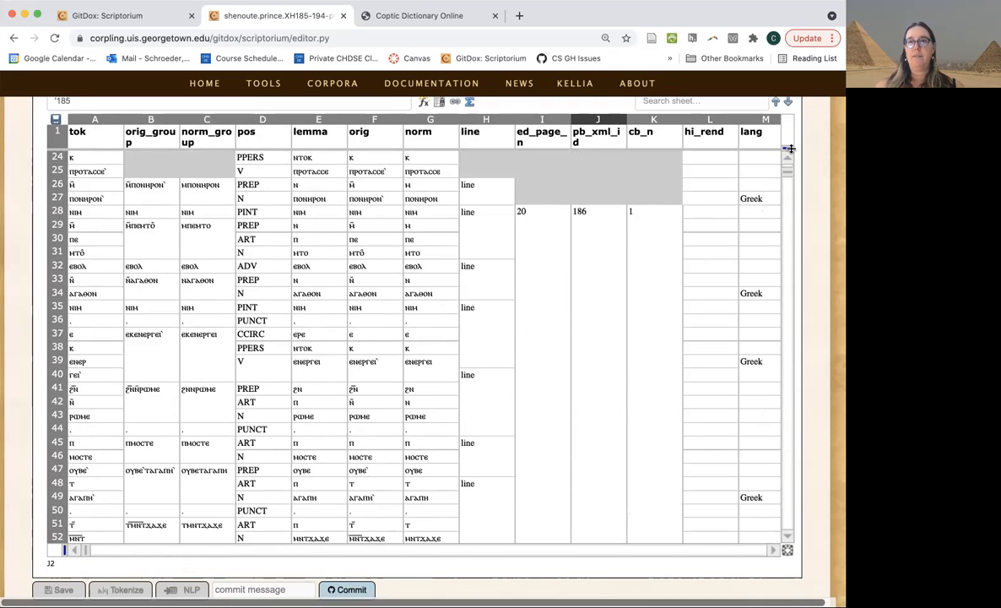
scroll(566, 364, "up", 8)
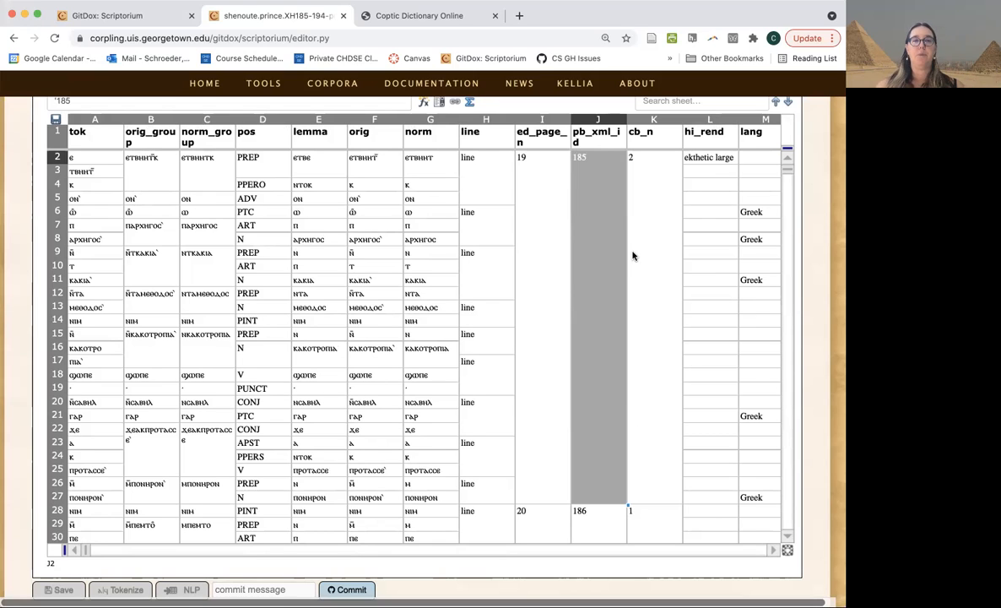
Step: Examine the first entries of the tok column, moving from row 2 to row 7
left_click(92, 158)
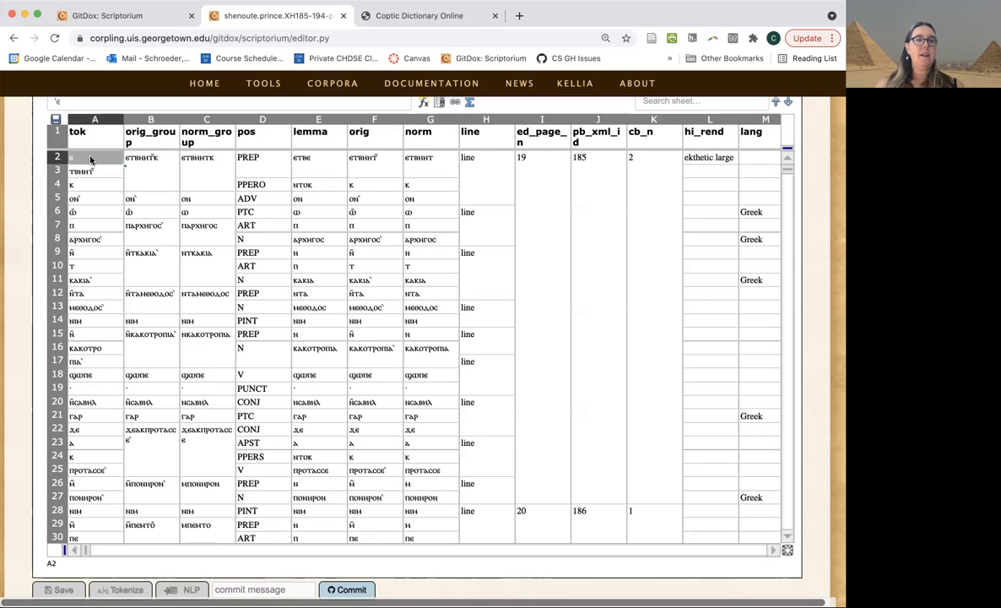
key("Down")
key("Down")
key("Down")
key("Down")
key("Down")
key("Down")
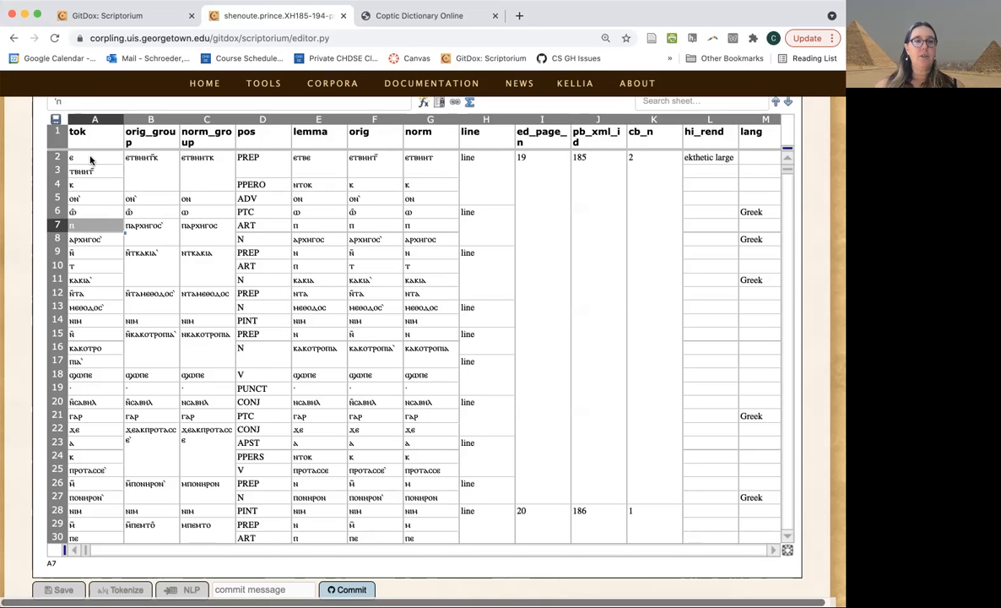
Step: Read down the orig column from row 2 to the ϯⲣⲏⲛⲏ entry in row 55
left_click(355, 158)
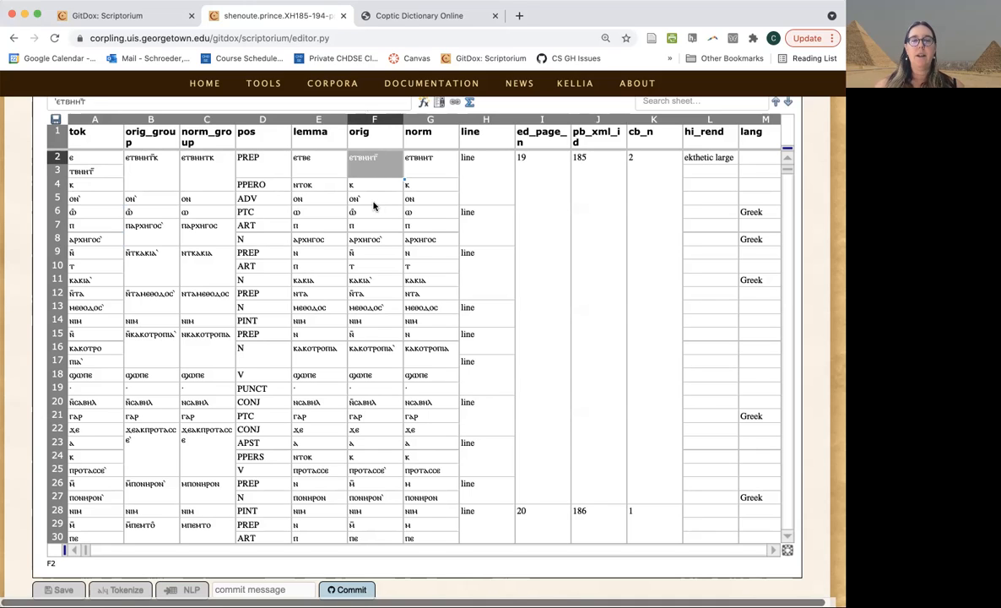
key("Down")
key("Down")
key("Down")
key("Down")
key("Down")
key("Down")
key("Down")
key("Down")
key("Down")
key("Down")
key("Down")
key("Down")
key("Down")
key("Down")
key("Down")
key("Down")
key("Down")
key("Down")
key("Down")
key("Down")
key("Down")
key("Down")
key("Down")
key("Down")
key("Down")
key("Down")
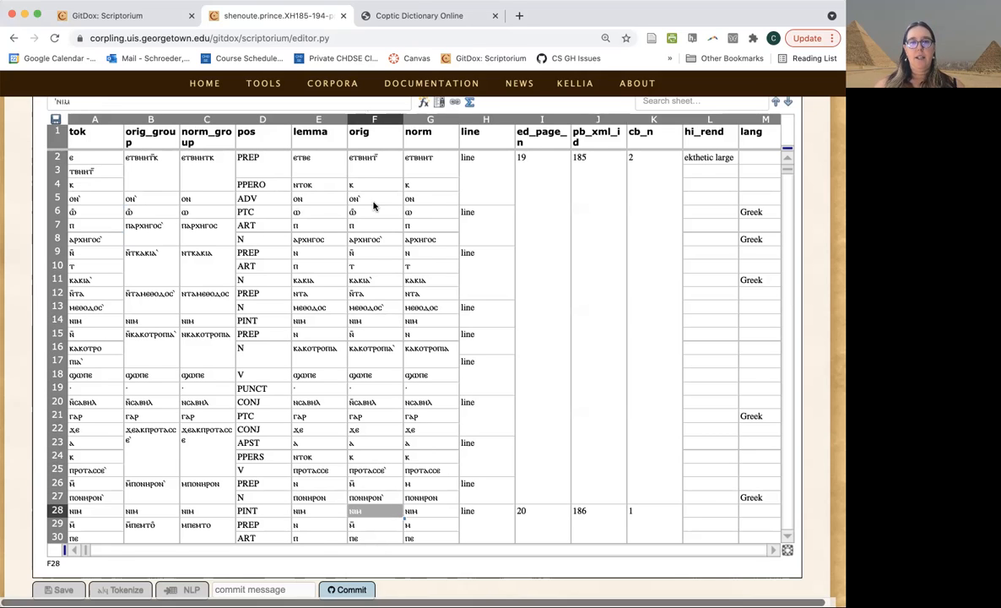
key("Down")
key("Down")
key("Down")
key("Down")
key("Down")
key("Down")
key("Down")
key("Down")
key("Down")
key("Down")
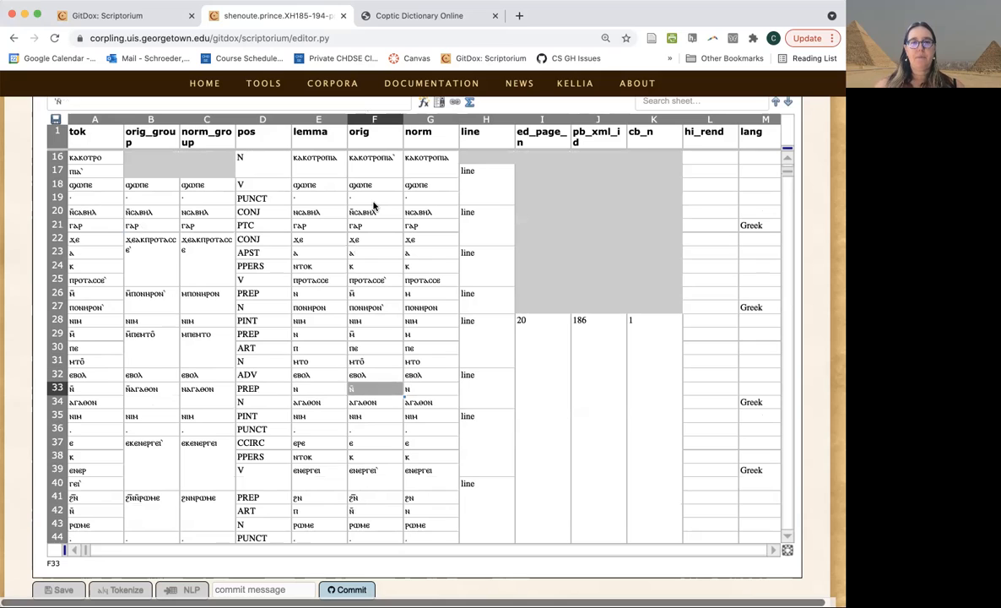
key("Down")
key("Down")
key("Down")
key("Down")
key("Down")
key("Down")
key("Down")
key("Down")
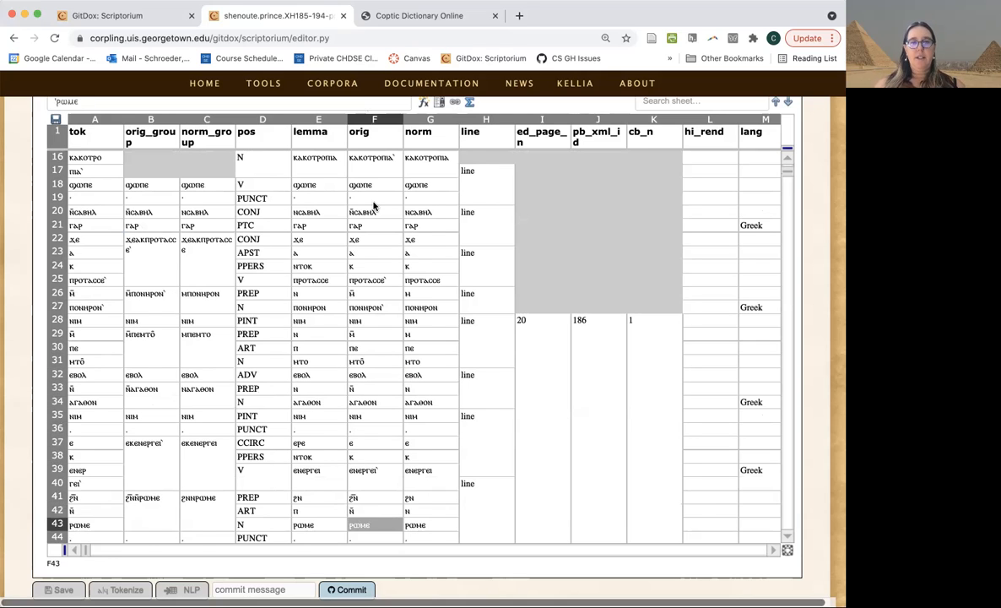
key("Down")
key("Down")
key("Down")
key("Down")
key("Down")
key("Down")
key("Down")
key("Down")
key("Down")
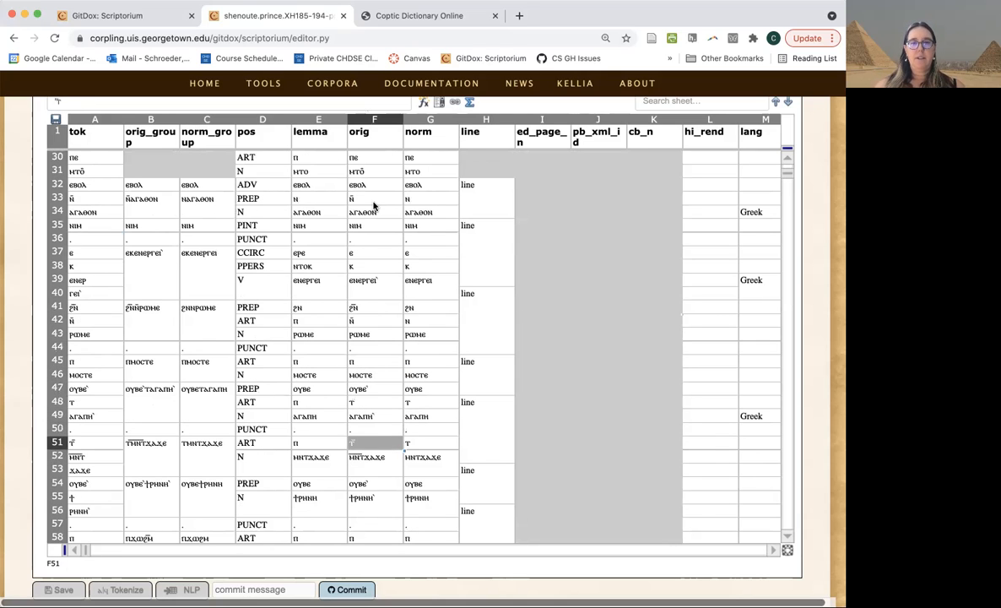
scroll(374, 205, "down", 3)
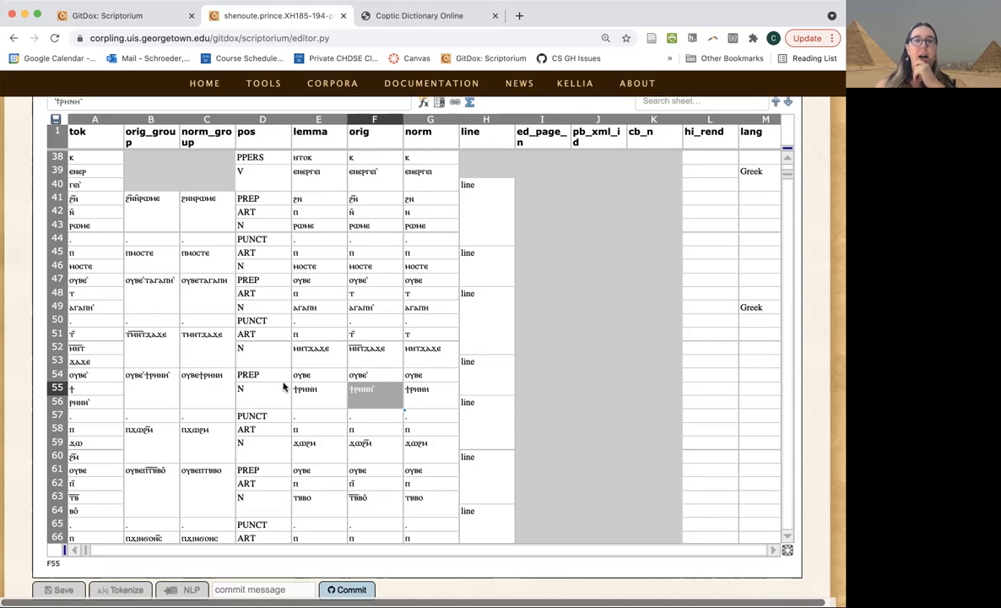
Step: Compare the two tok entries in rows 55 and 56 with their merged pos, lemma, orig and norm cells
left_click(273, 397)
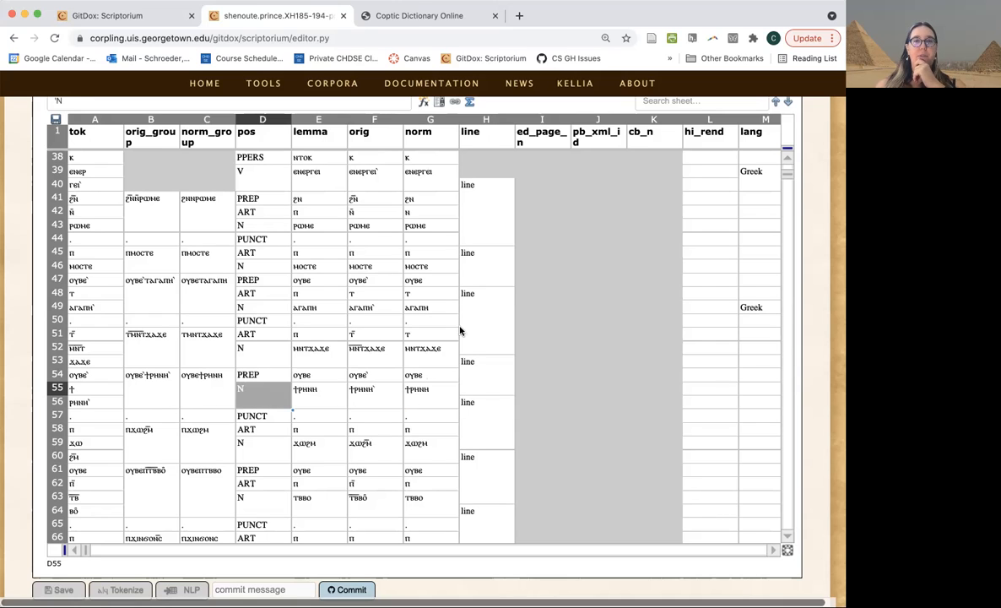
scroll(811, 348, "up", 1)
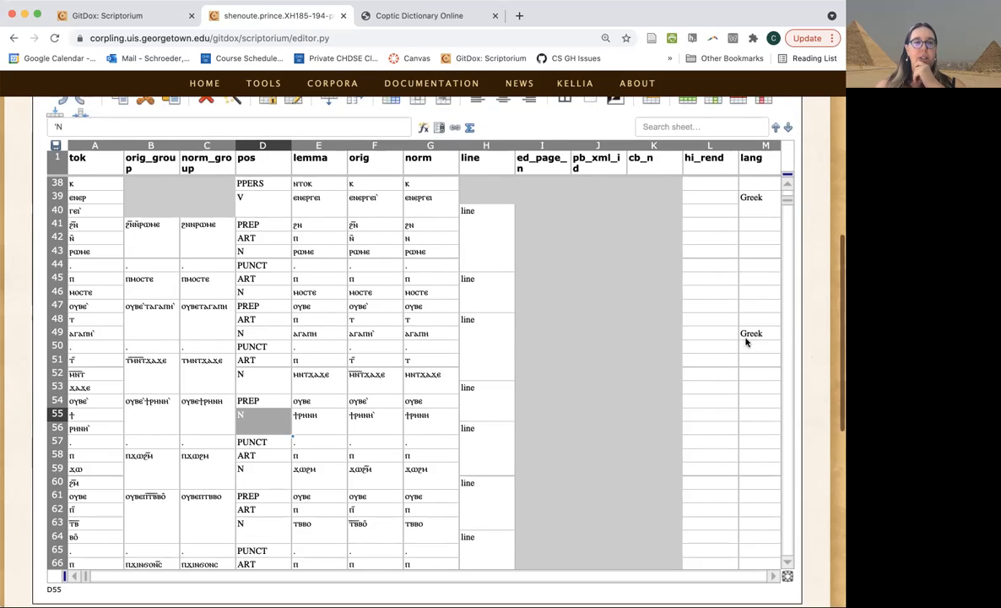
left_click(103, 416)
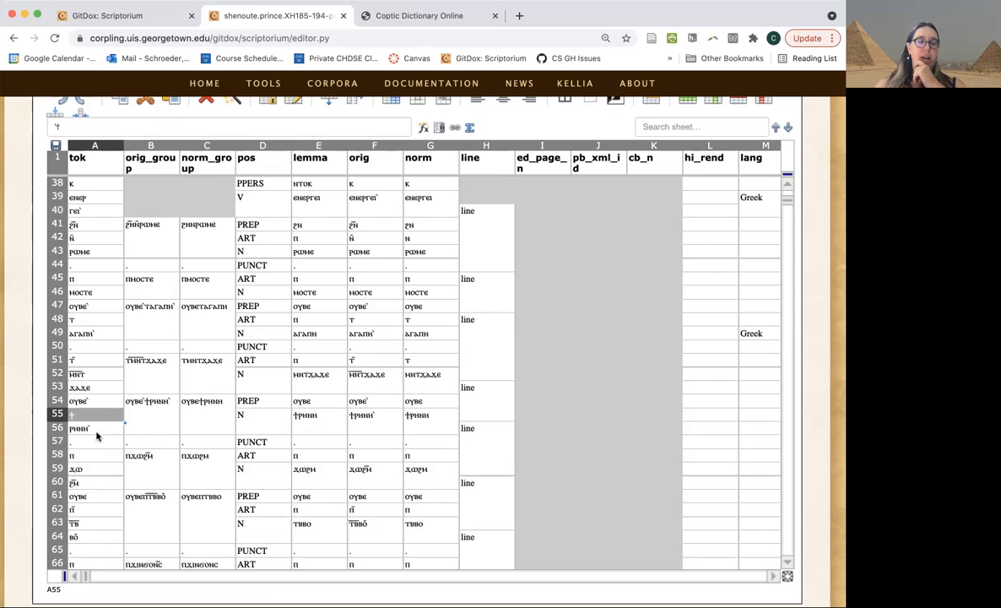
left_click(93, 424)
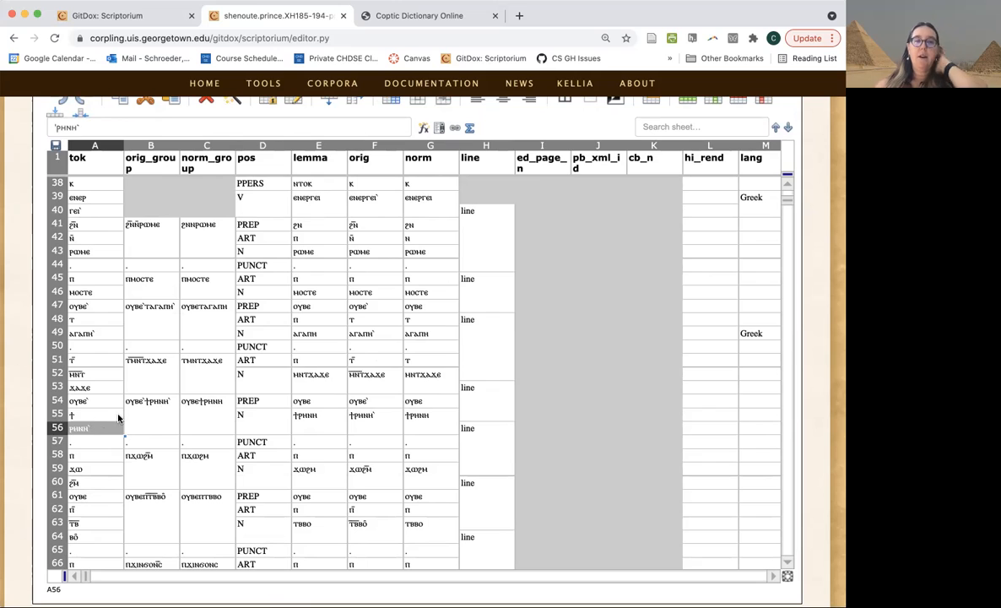
left_click(258, 415)
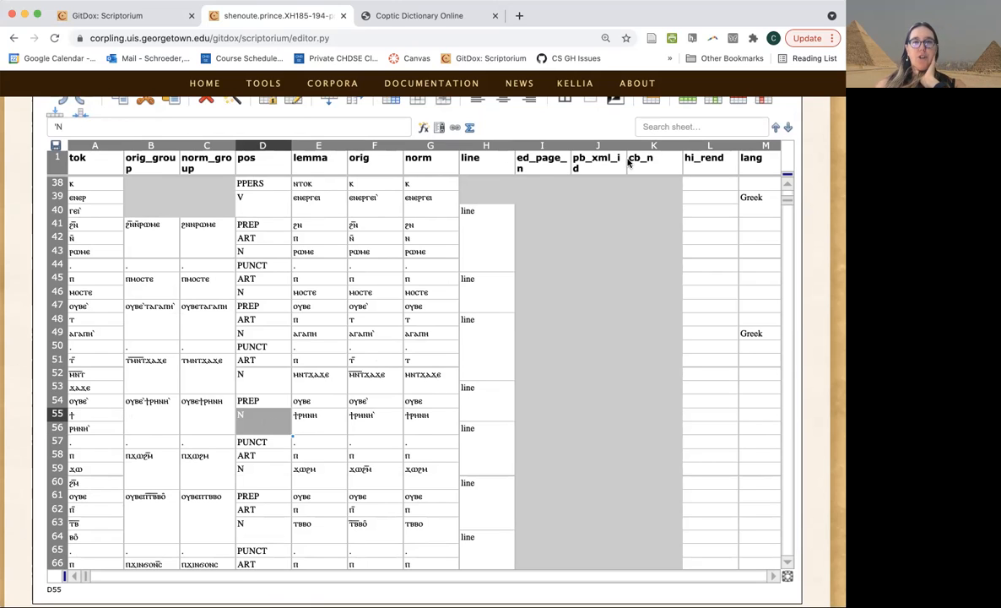
left_click(331, 417)
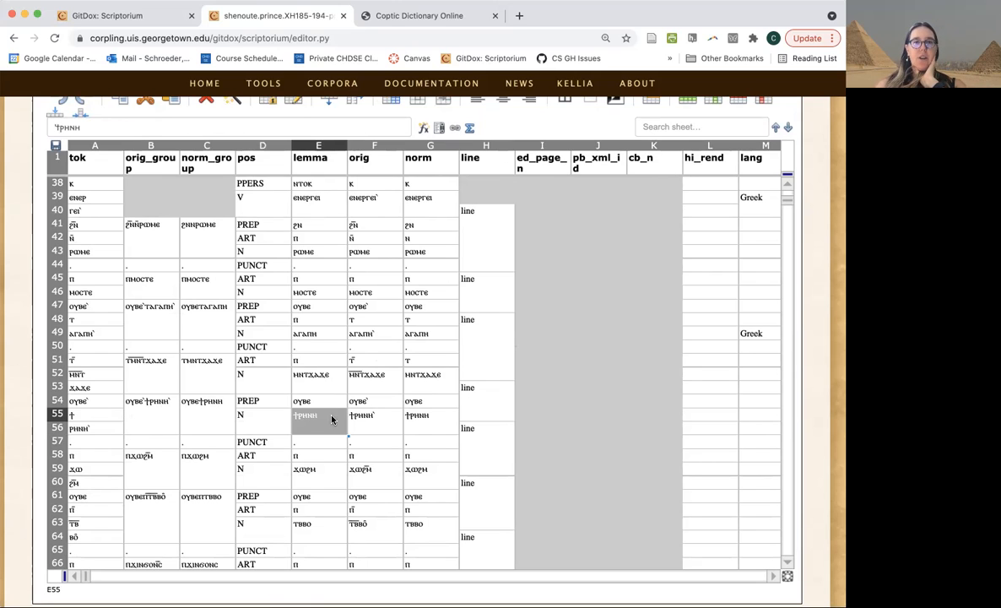
left_click(375, 422)
left_click(413, 422)
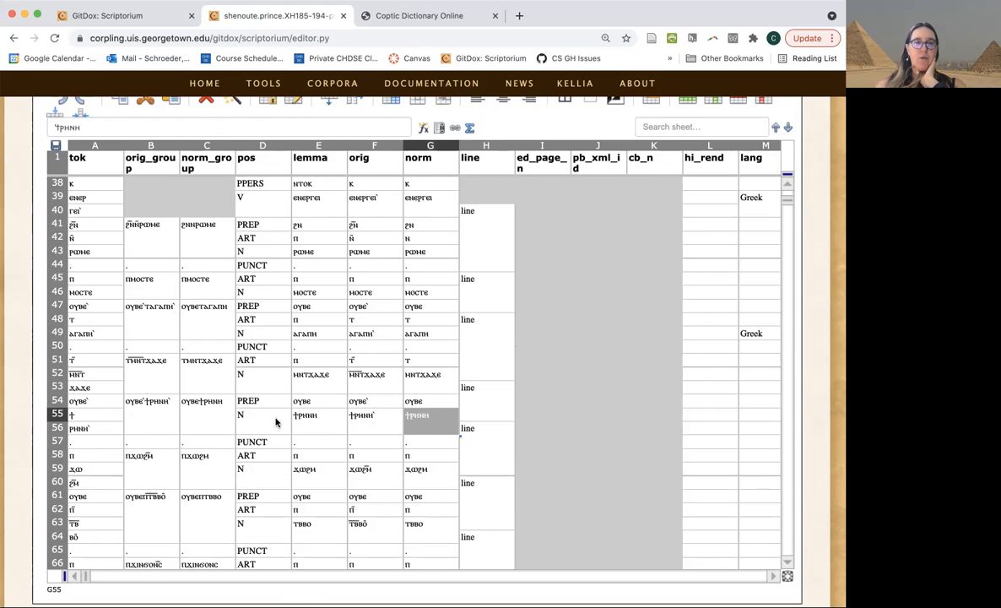
Step: Unmerge the pos, lemma, orig and norm cells that span rows 55 and 56
left_click(277, 421)
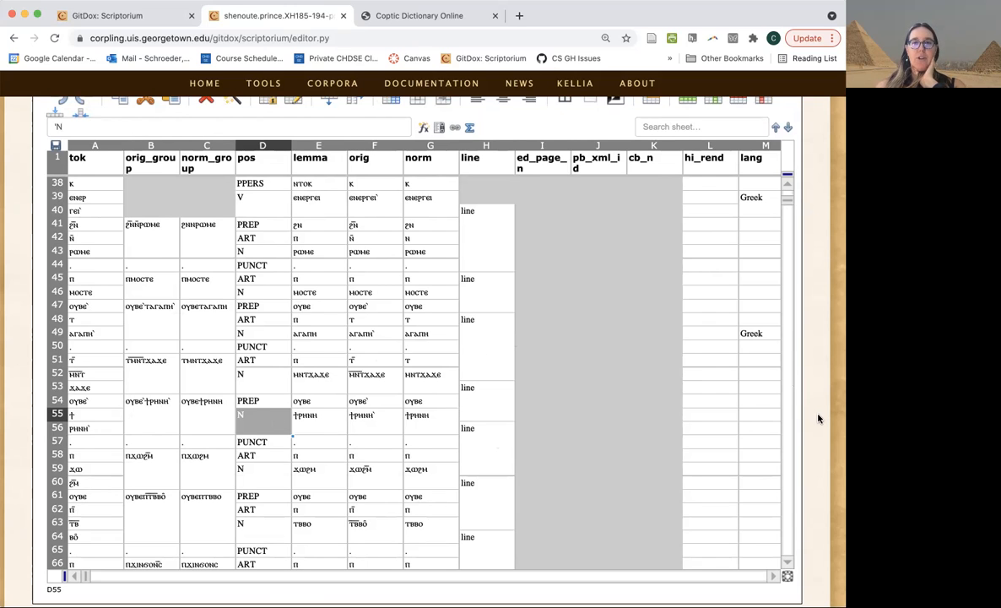
scroll(818, 418, "up", 2)
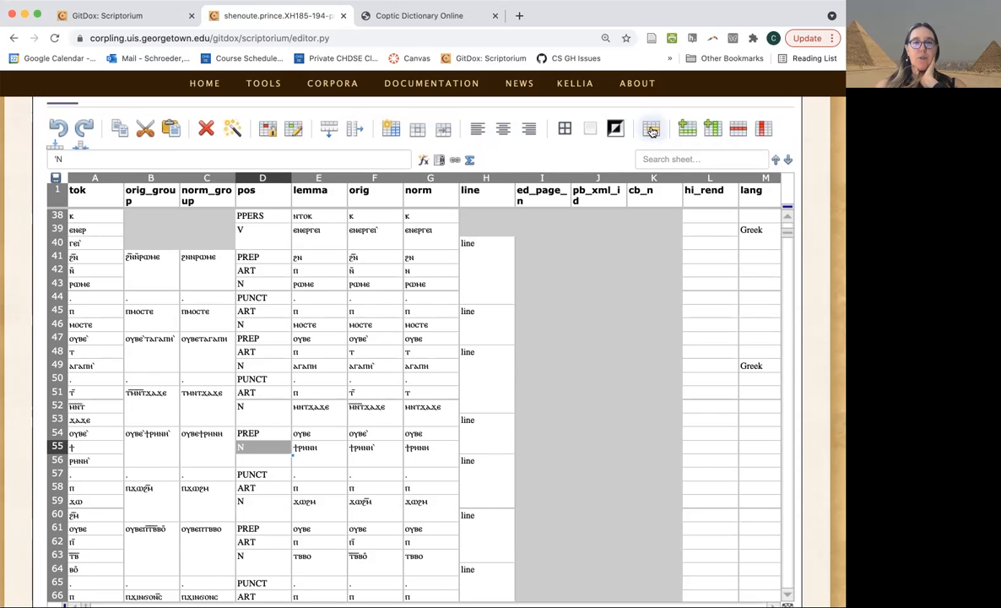
left_click(314, 444)
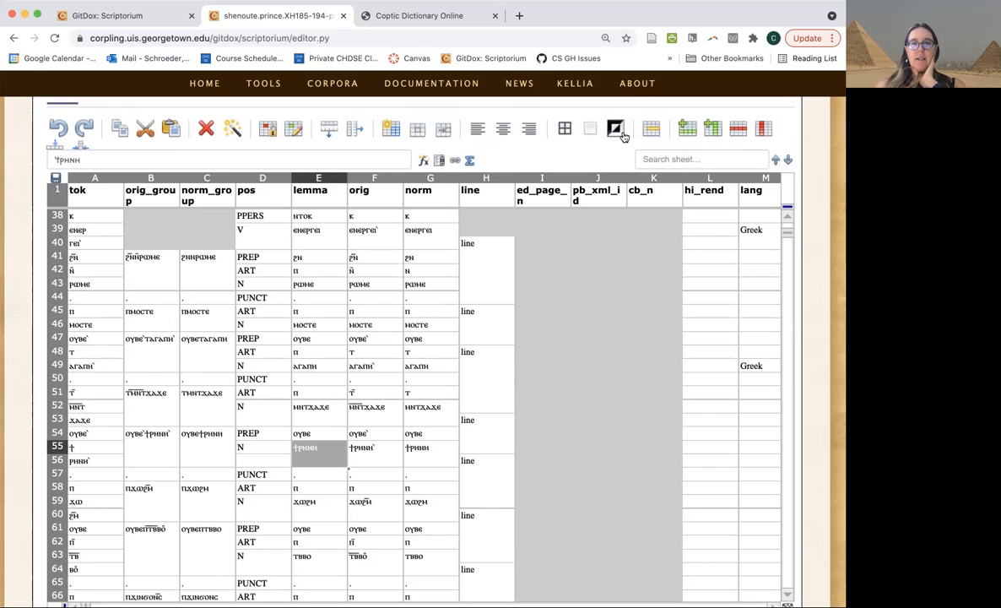
left_click(368, 459)
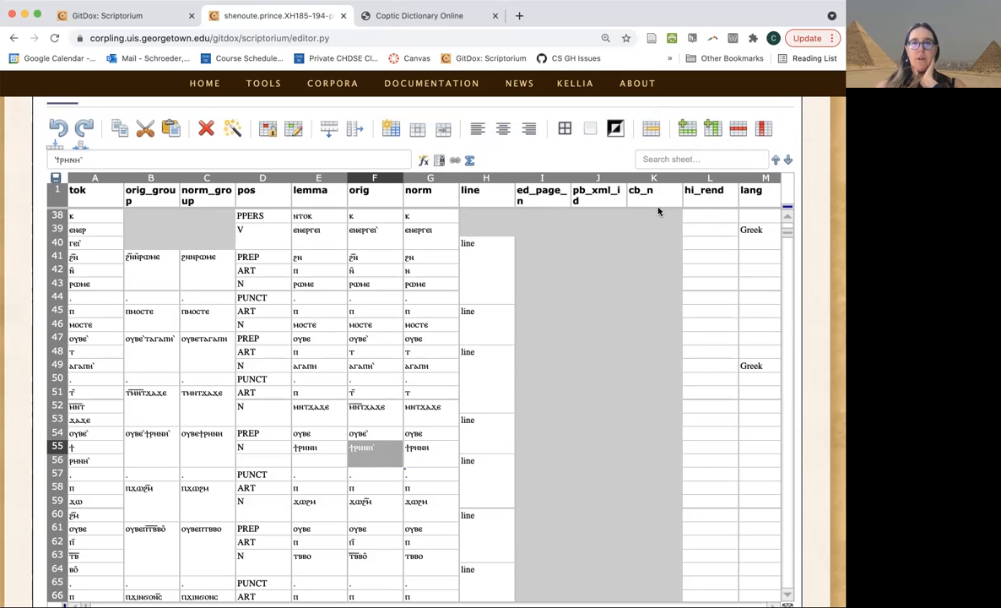
left_click(652, 130)
left_click(439, 448)
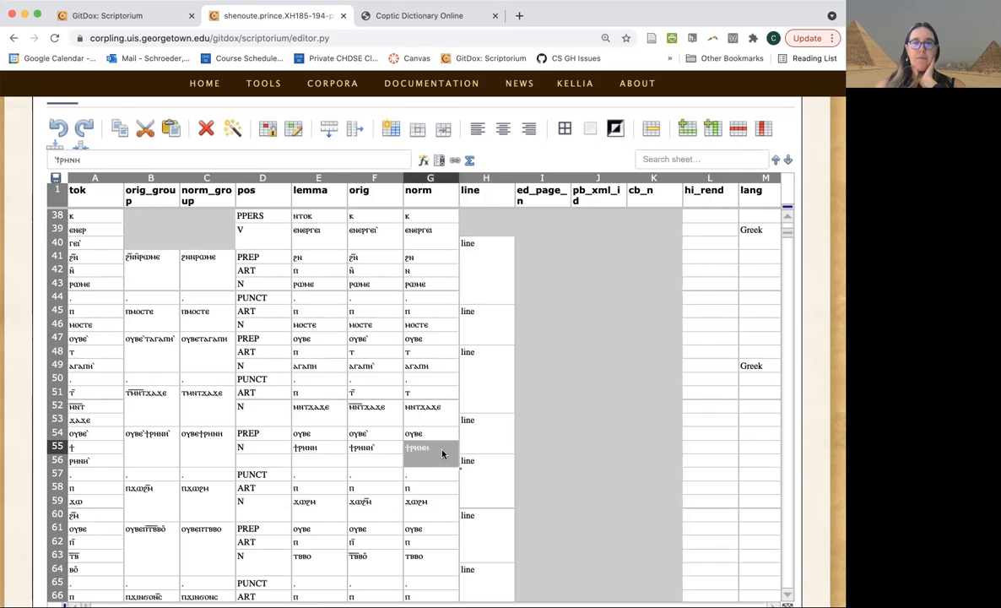
left_click(648, 131)
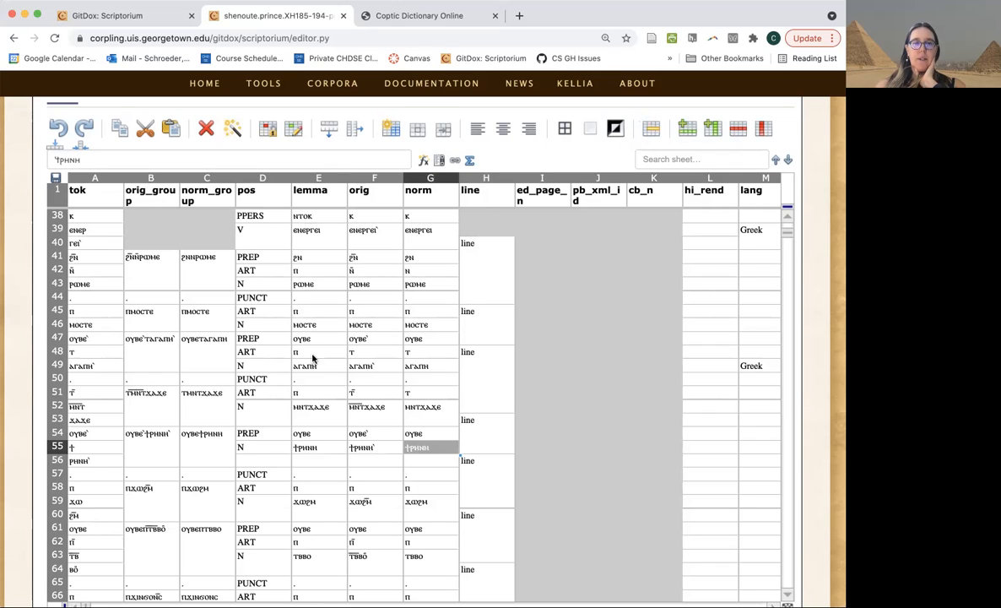
left_click(264, 448)
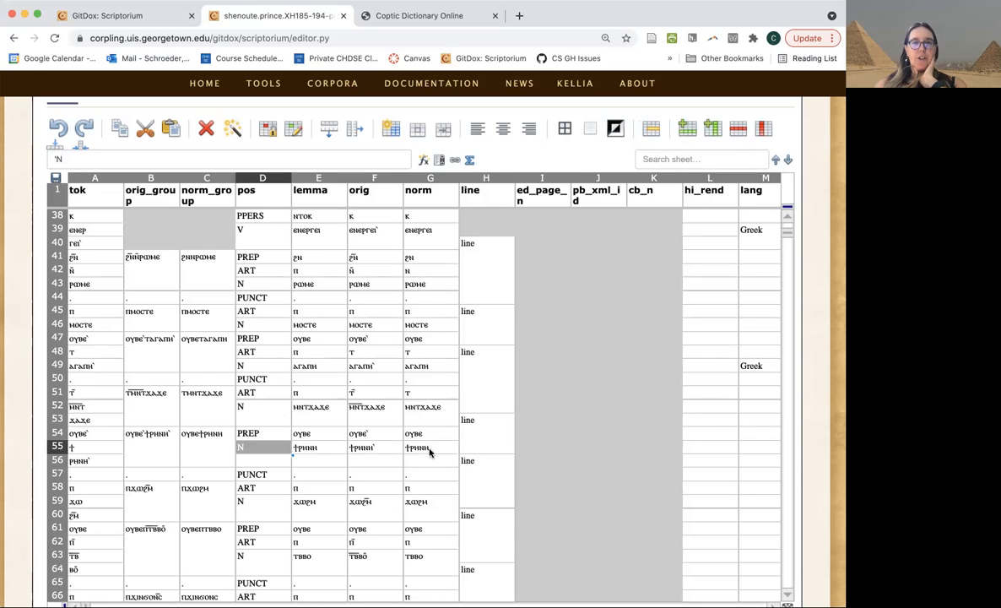
Step: Split the orig entry, keeping ϯ in row 55 and moving ⲣⲏⲛⲏ` with its mark into row 56
left_click(363, 448)
left_click_drag(60, 160, 112, 160)
key("ctrl+c")
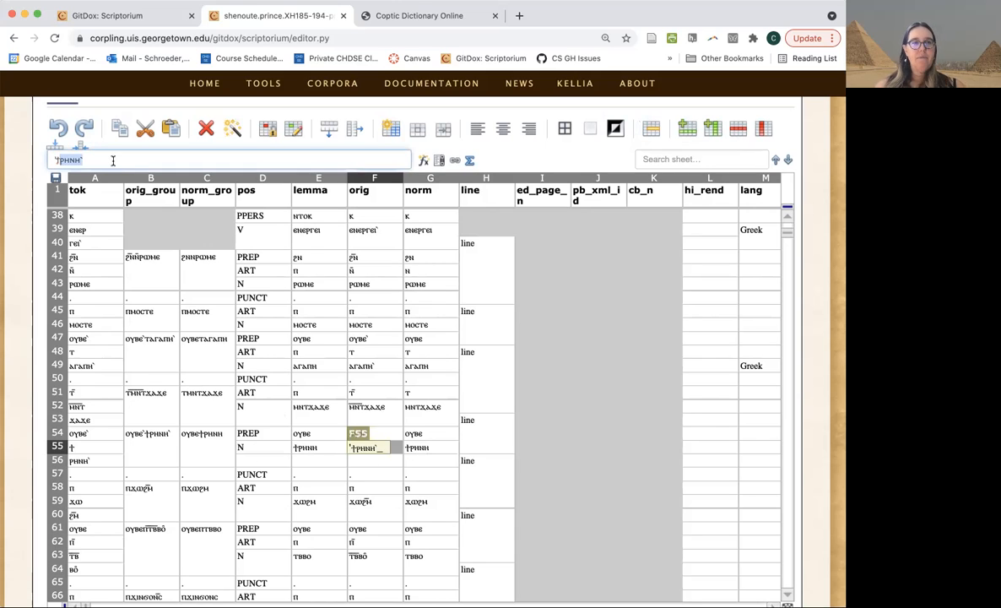
key("BackSpace")
key("Return")
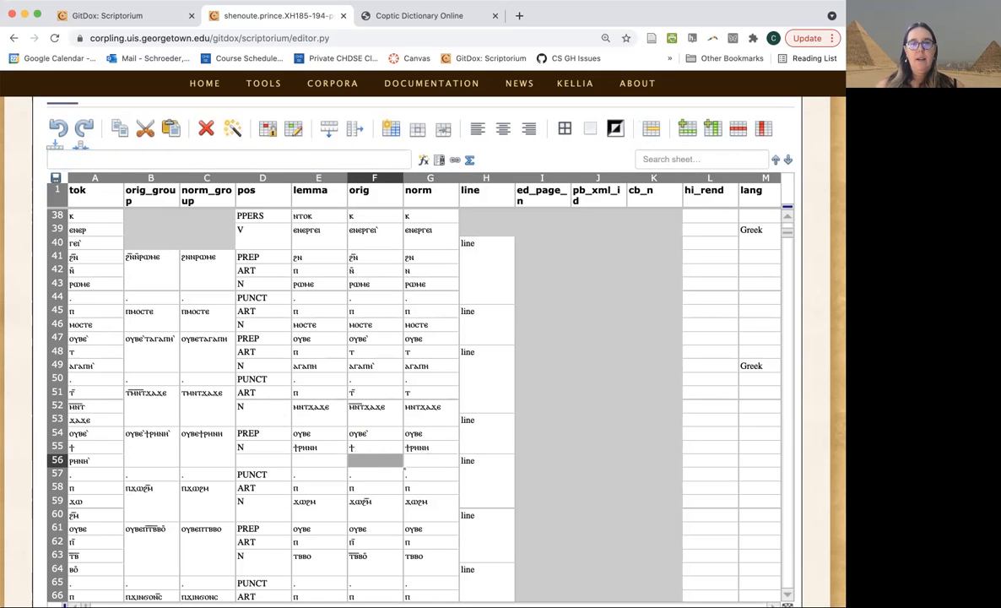
key("ctrl+v")
key("Return")
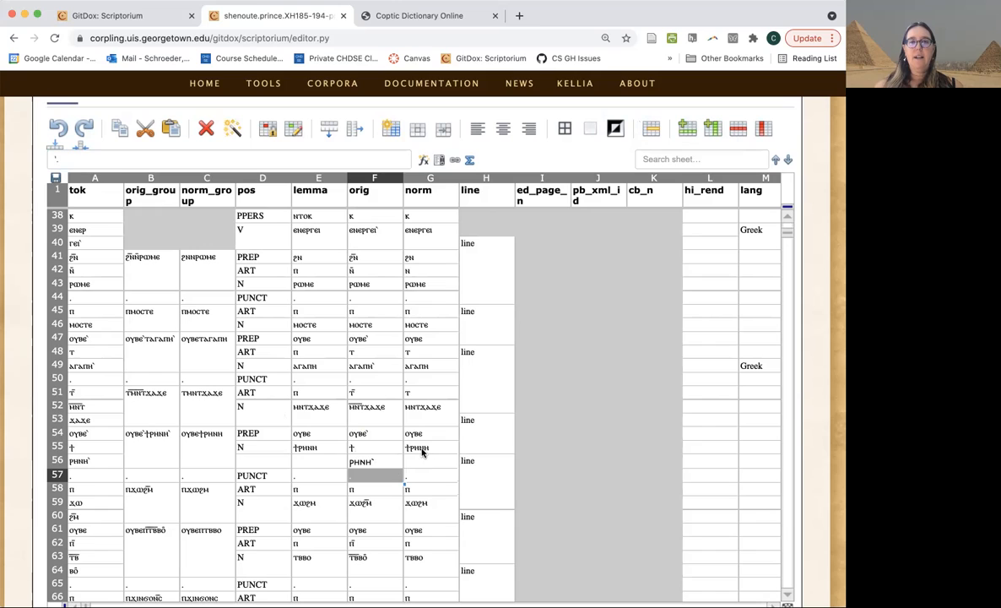
Step: Set the norm entries to ⲧ in row 55 and ⲉⲓⲣⲏⲛⲏ in row 56
left_click(420, 448)
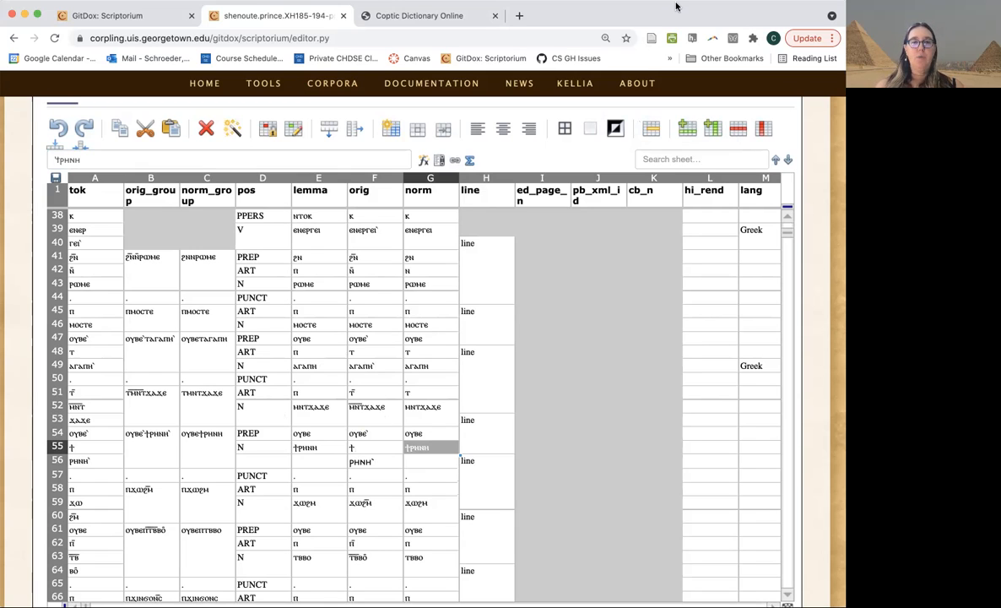
type("ⲧ")
key("Return")
type("ⲉⲓⲣⲏⲛⲏ")
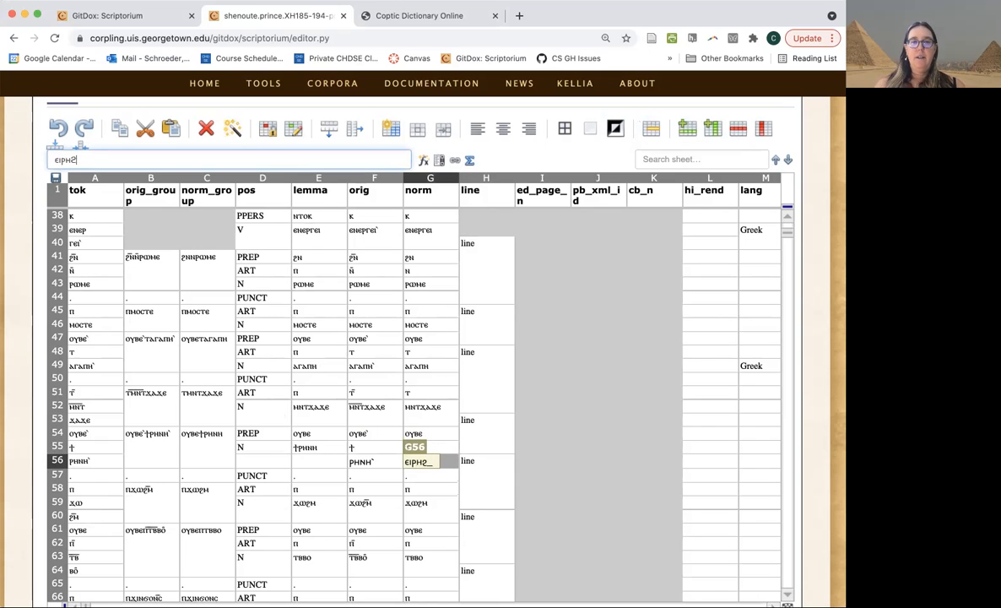
key("Return")
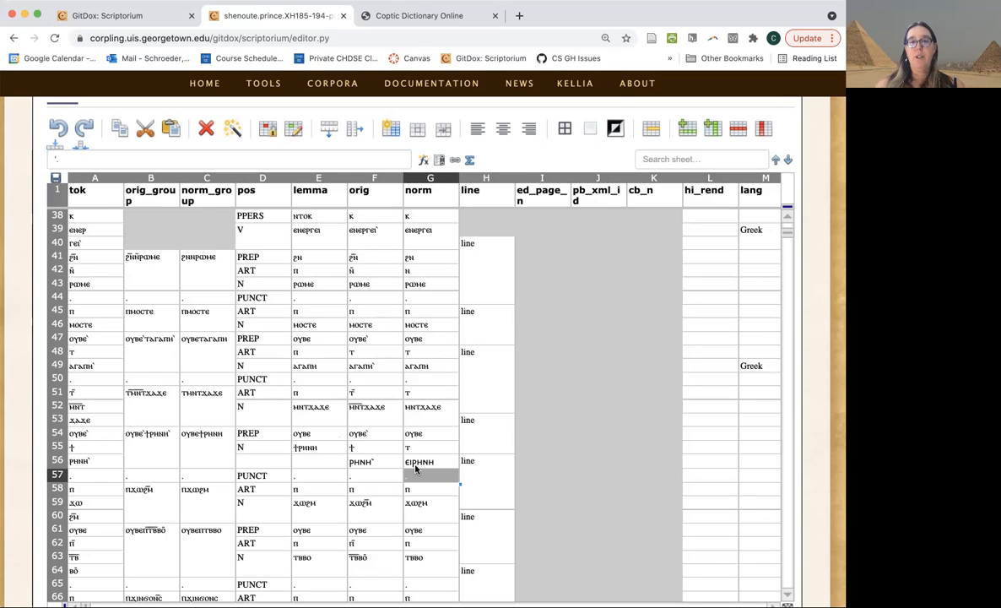
Step: Set the lemma in row 55 to ⲡ
left_click(369, 451)
left_click(310, 448)
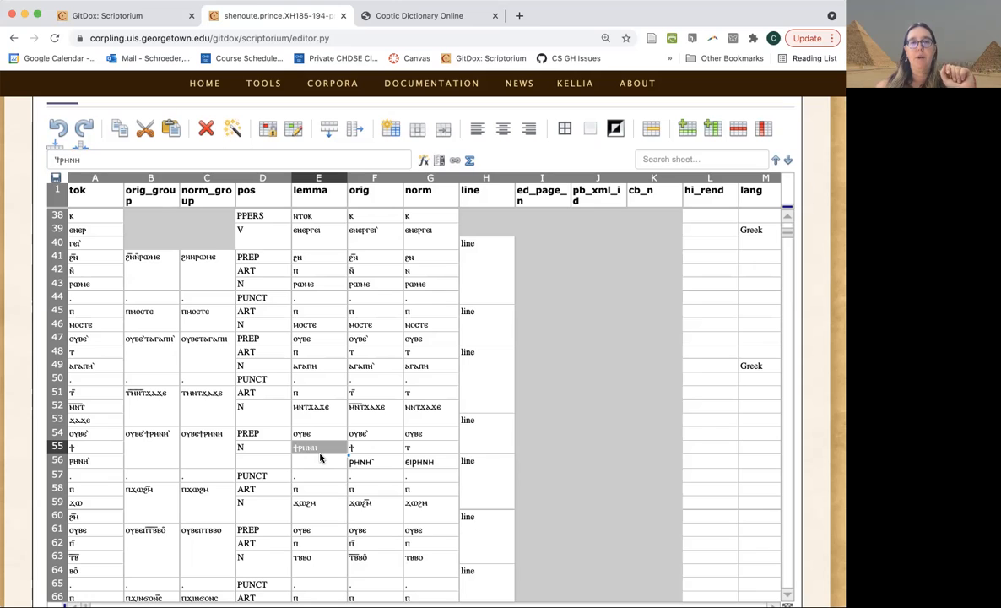
type("ⲡ")
key("Return")
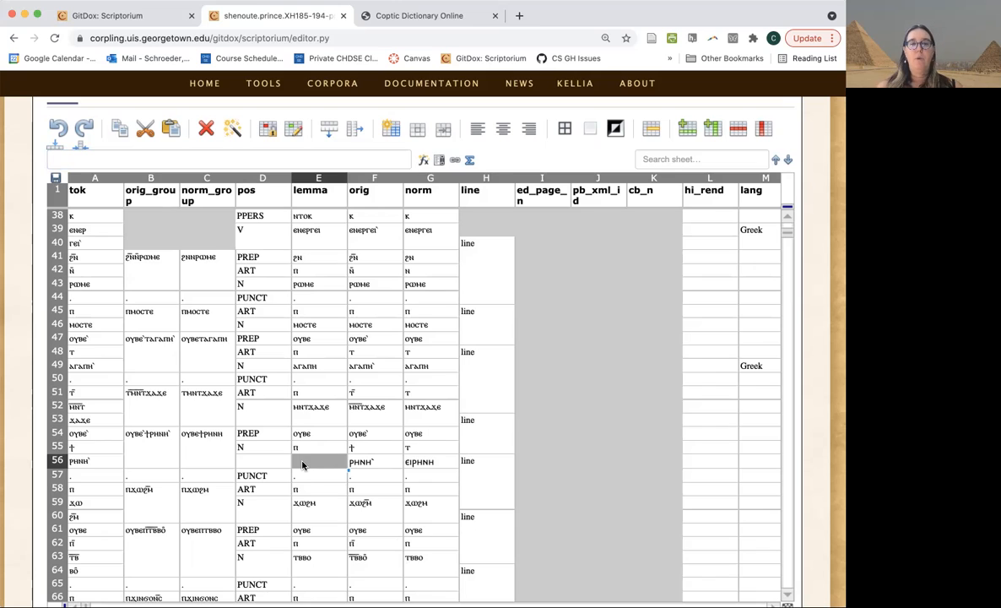
Step: Set the lemma in row 56 to ⲉⲓⲣⲏⲛⲏ and the pos entries to ART in row 55 and N in row 56
left_click(427, 462)
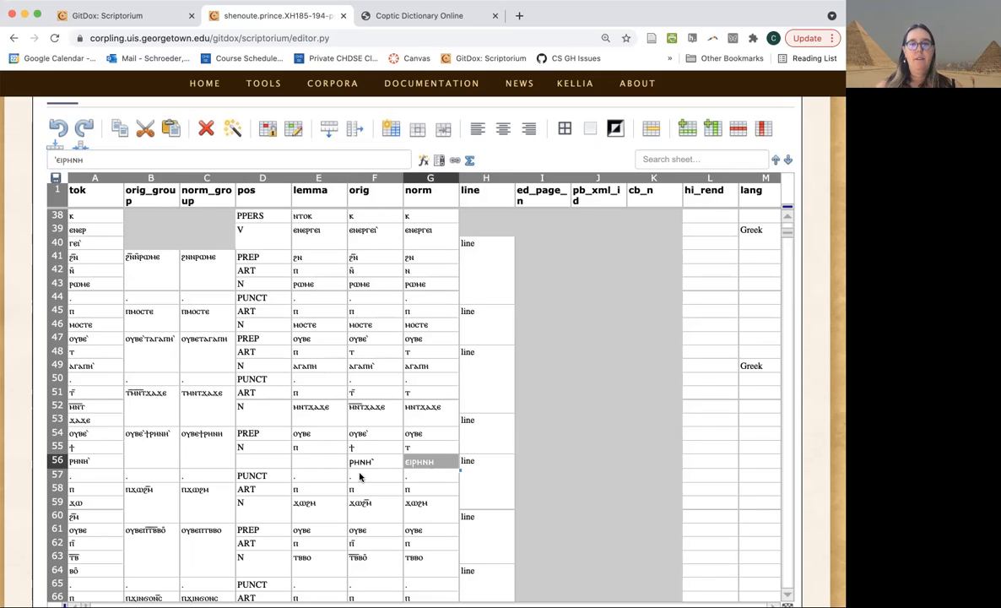
left_click(322, 466)
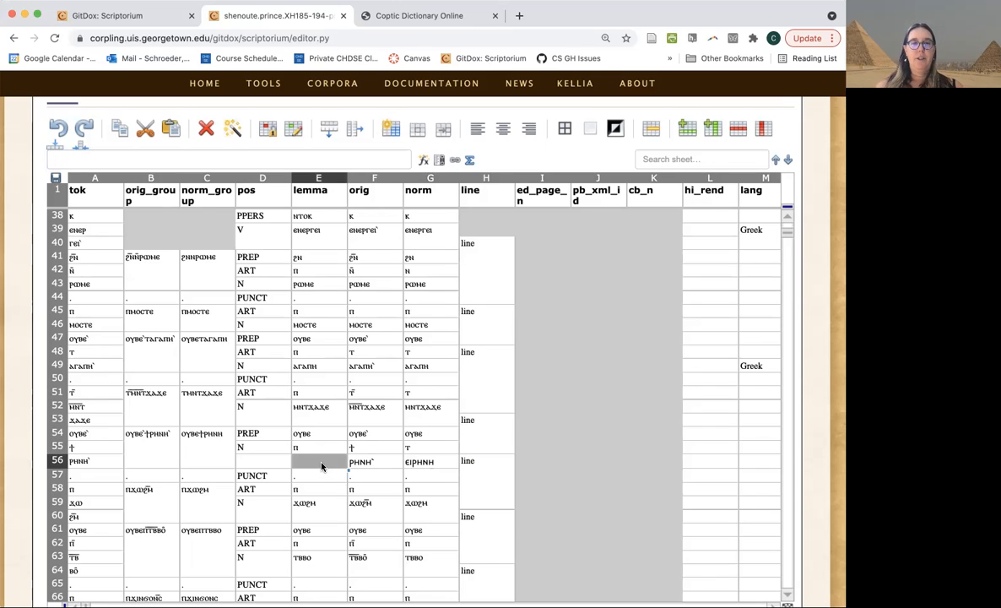
left_click(253, 446)
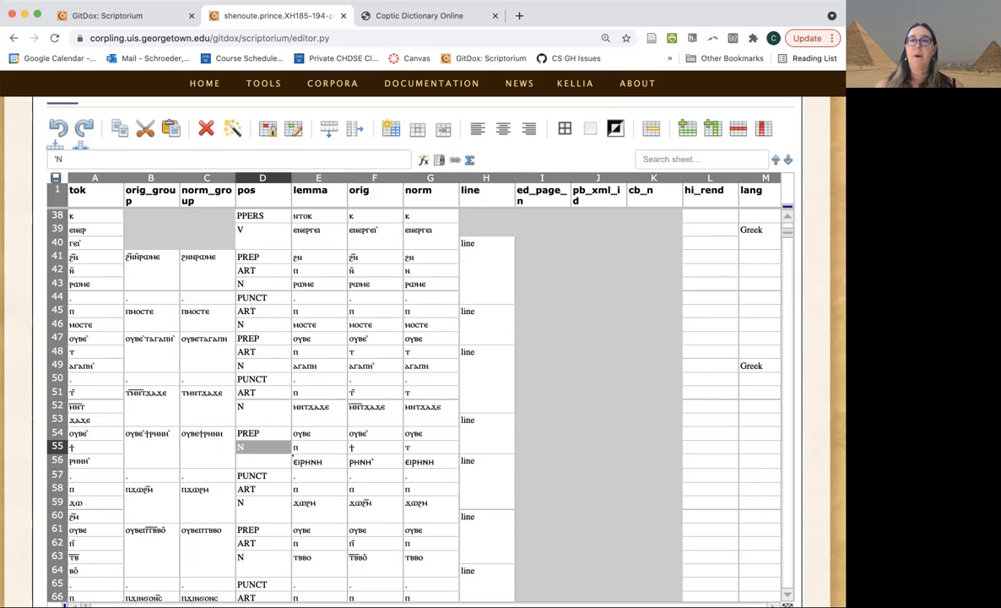
type("ART")
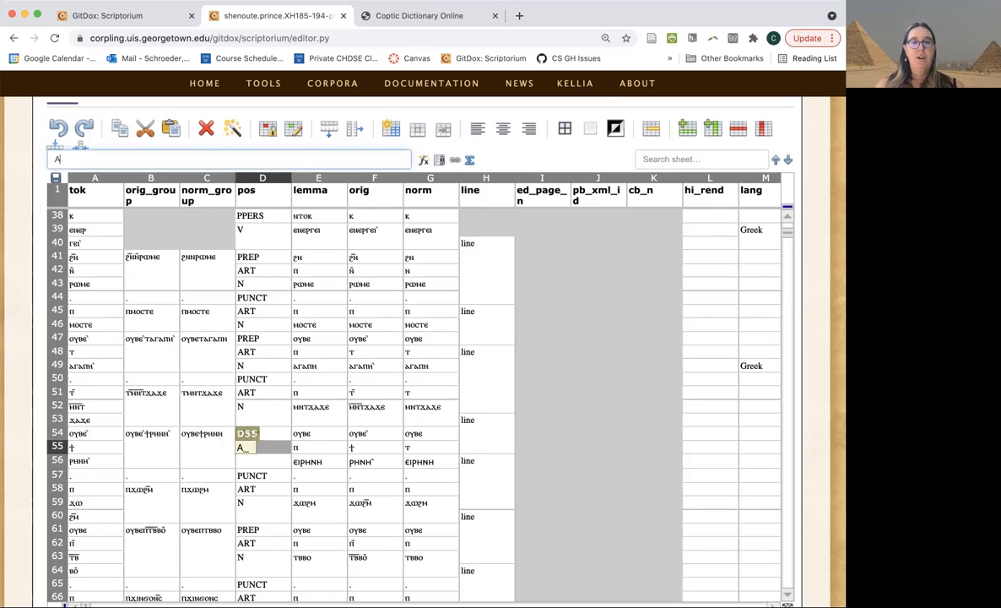
key("Return")
type("N")
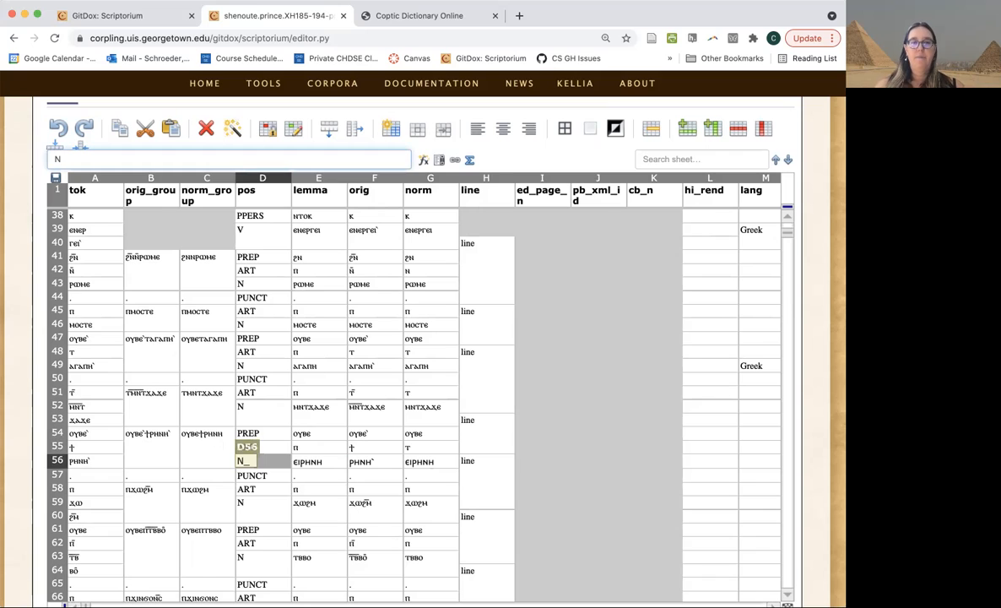
key("Return")
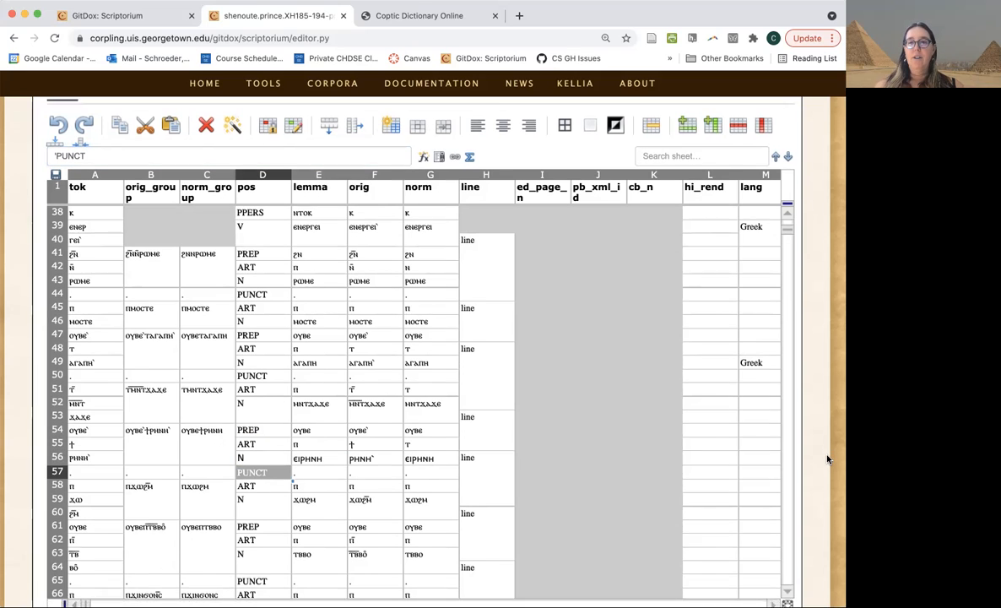
Step: Set the lang entry for ⲉⲓⲣⲏⲛⲏ in row 56 to Greek
scroll(826, 459, "down", 1)
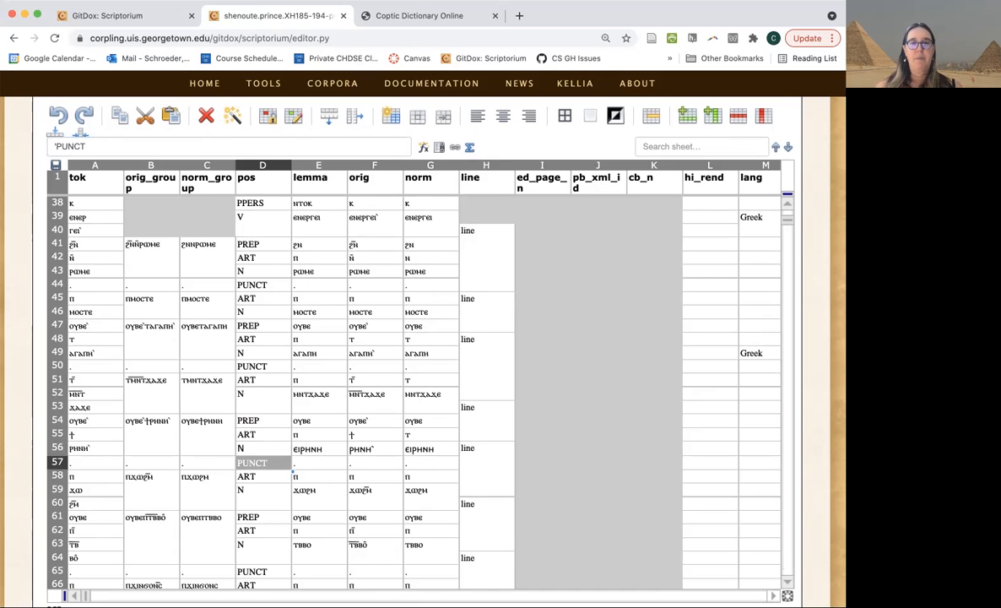
left_click(752, 450)
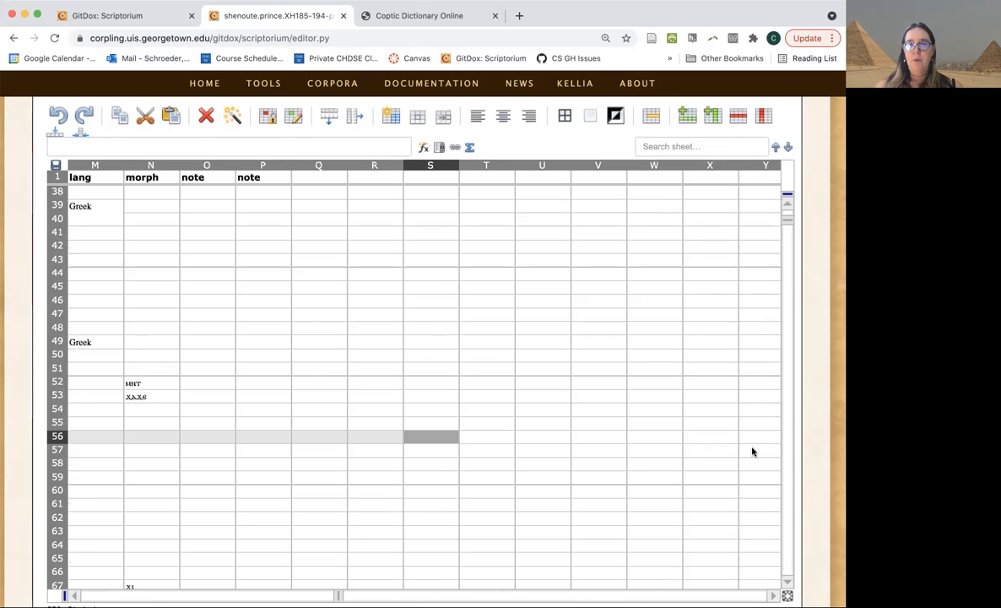
left_click(74, 596)
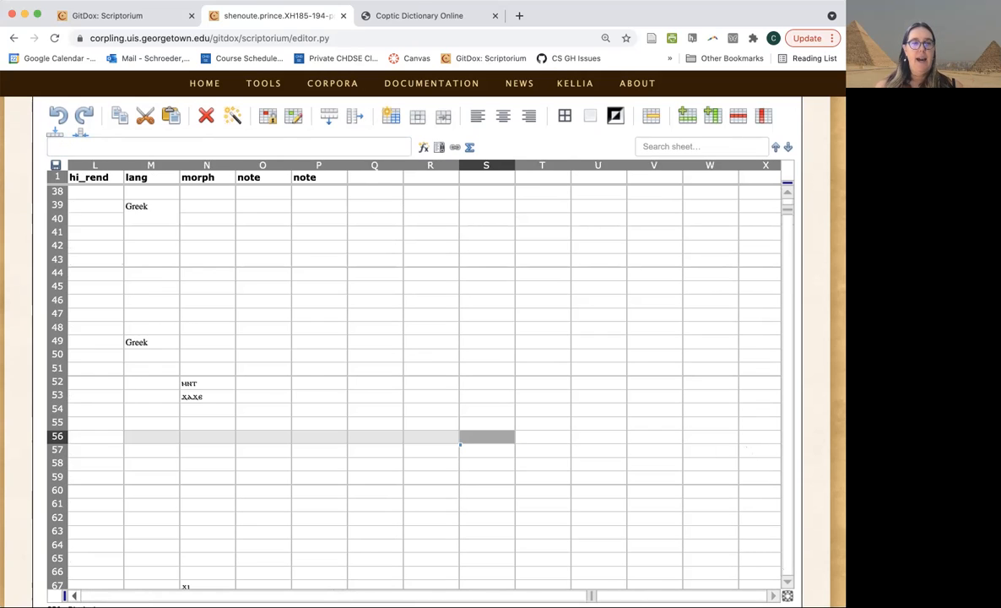
left_click(74, 596)
left_click(74, 596)
left_click(75, 596)
left_click(74, 596)
left_click(75, 596)
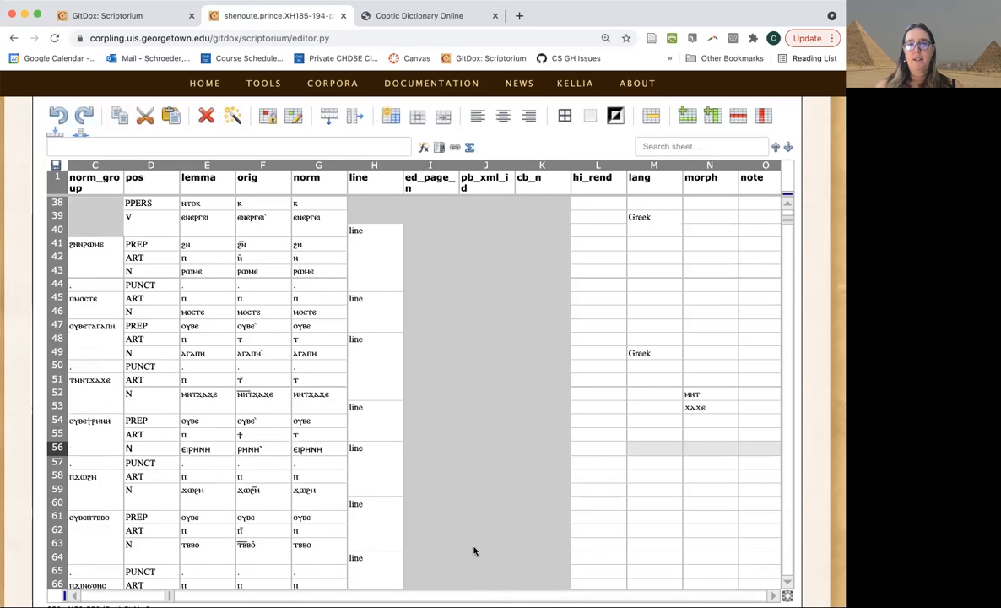
left_click(659, 452)
type("Greek")
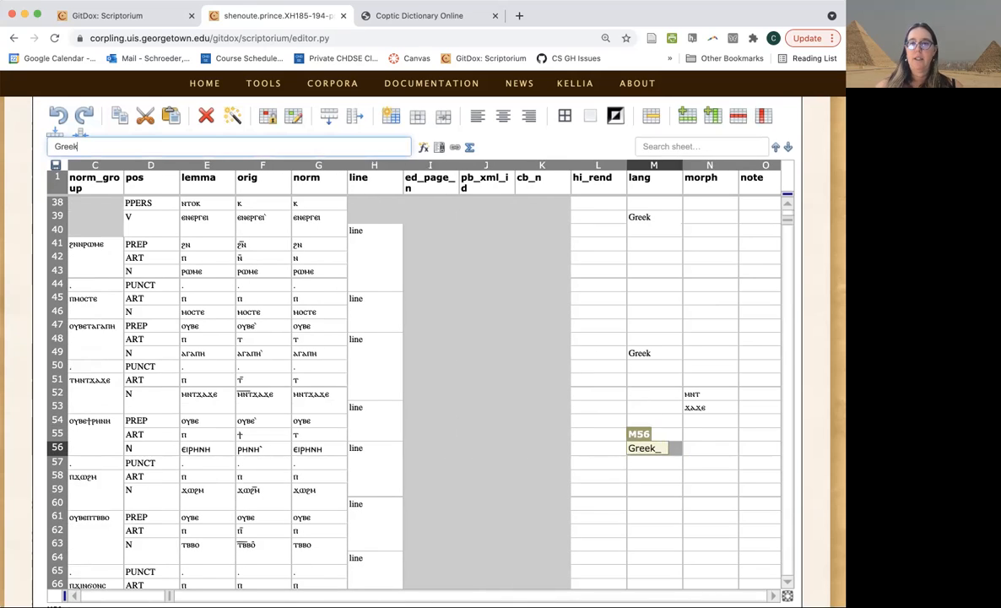
key("Return")
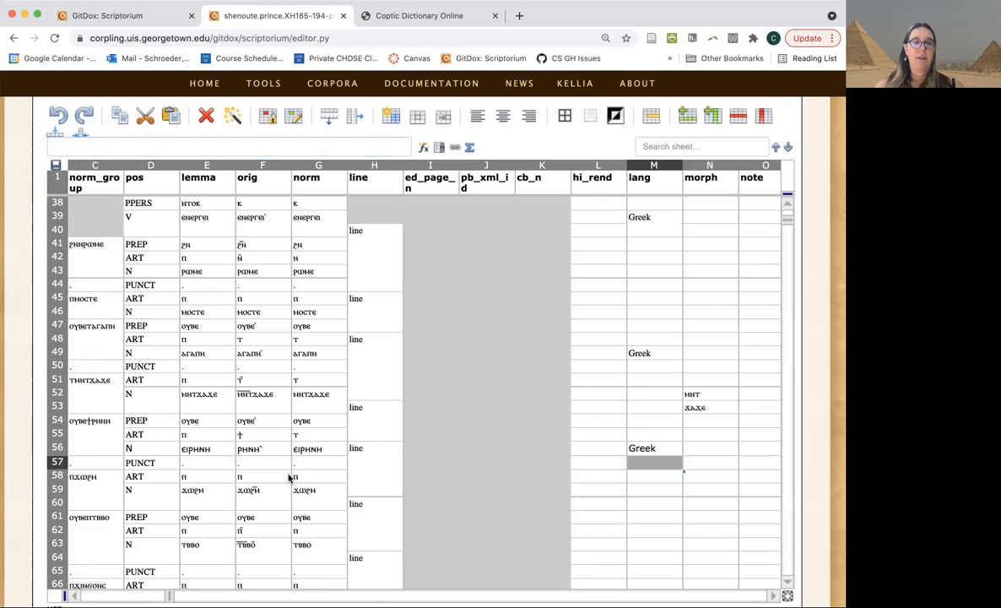
Step: Look further down the sheet for the next segmentation to check and inspect the orig entry ⲙ̄ⲙ̄ⲛ̄ⲧⲙⲁⲗⲁⲕⲟⲥ in row 306
left_click_drag(169, 596, 38, 571)
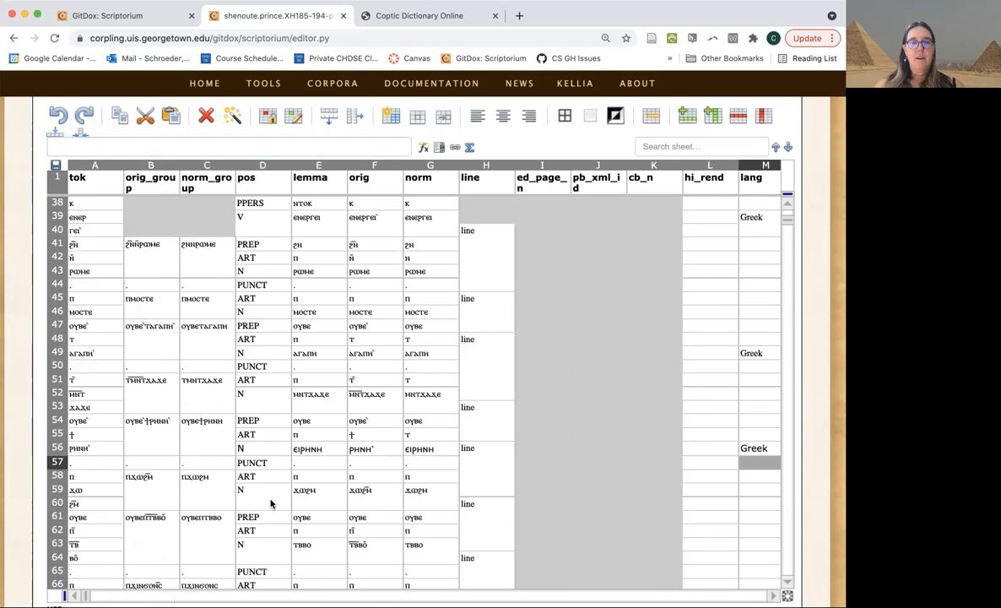
left_click(310, 491)
key("Down")
key("Down")
key("Down")
key("Down")
key("Down")
key("Down")
key("Down")
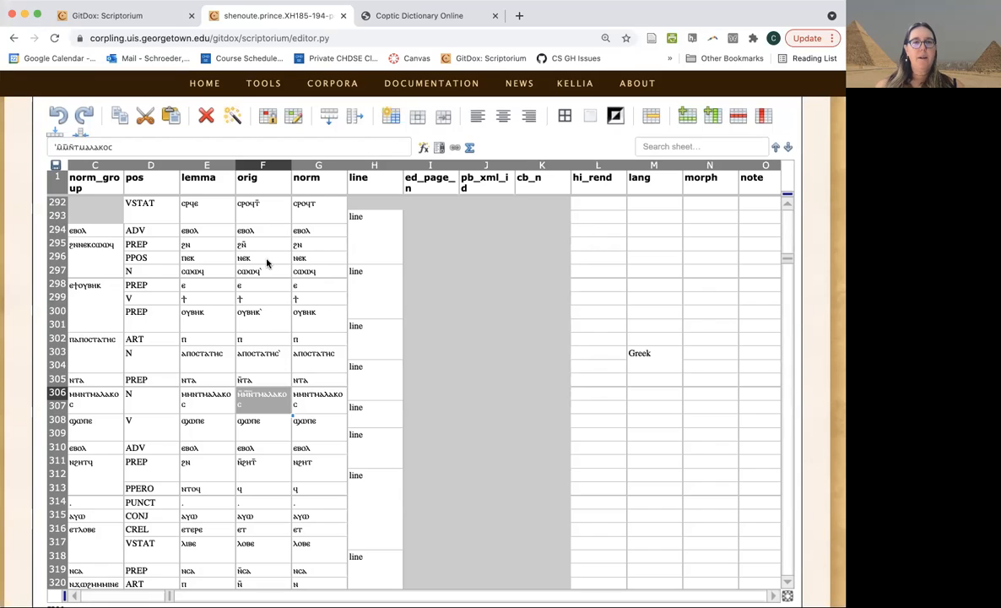
left_click(241, 208)
key("Down")
key("Down")
key("Down")
key("Down")
key("Down")
key("Down")
key("Down")
key("Down")
key("Down")
key("Down")
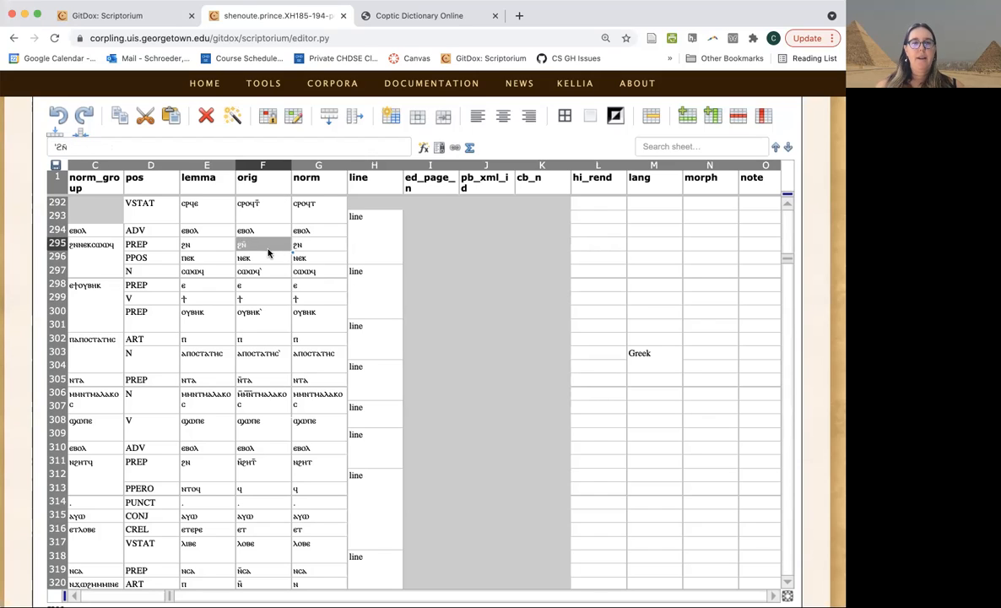
key("Down")
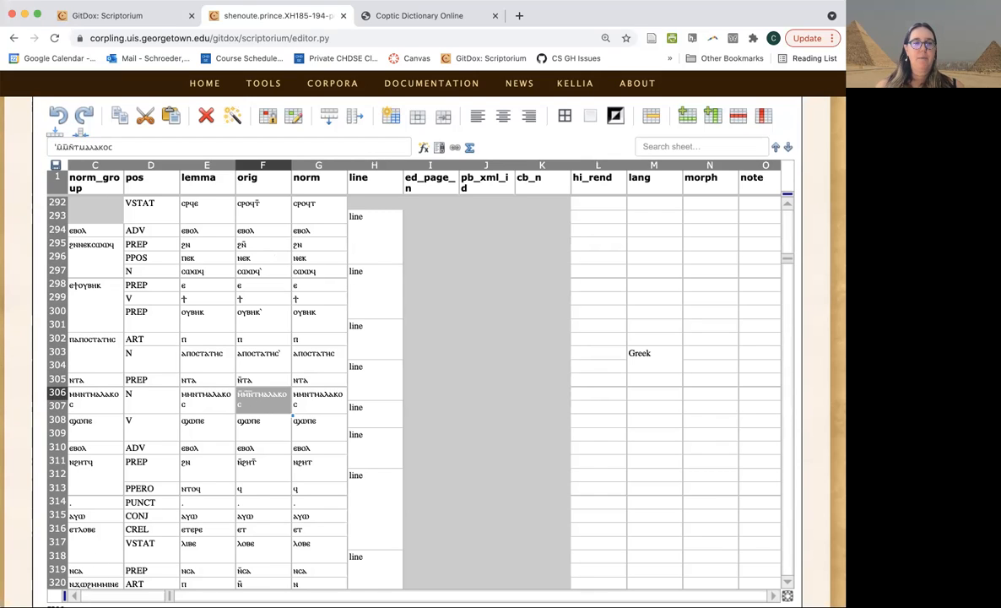
Step: Examine how the tok, line, lang and morph layers treat ⲙ̄ⲙ̄ⲛ̄ⲧⲙⲁⲗⲁⲕⲟⲥ in rows 306 and 307
scroll(69, 553, "left", 3)
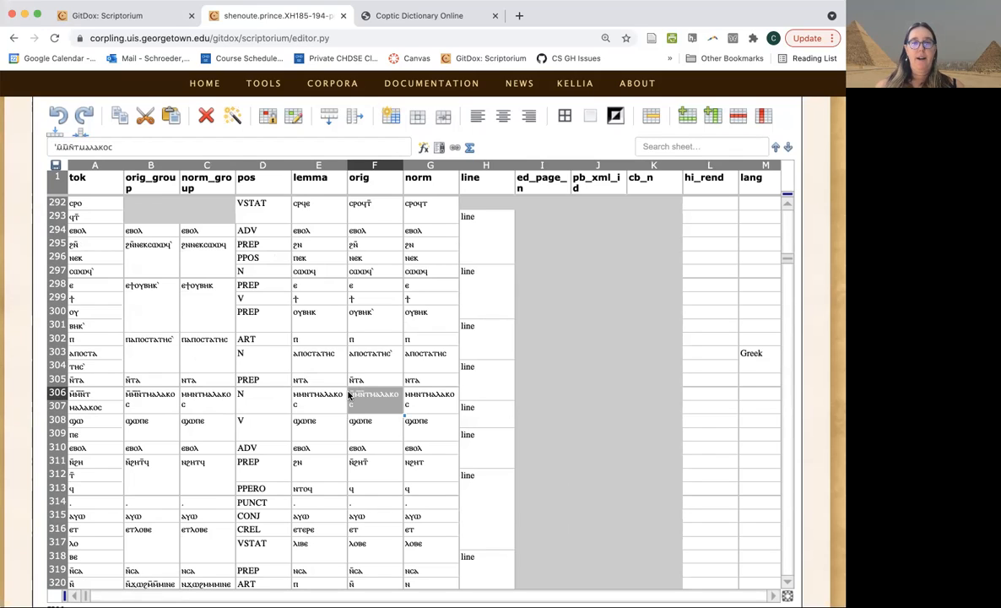
left_click(85, 395)
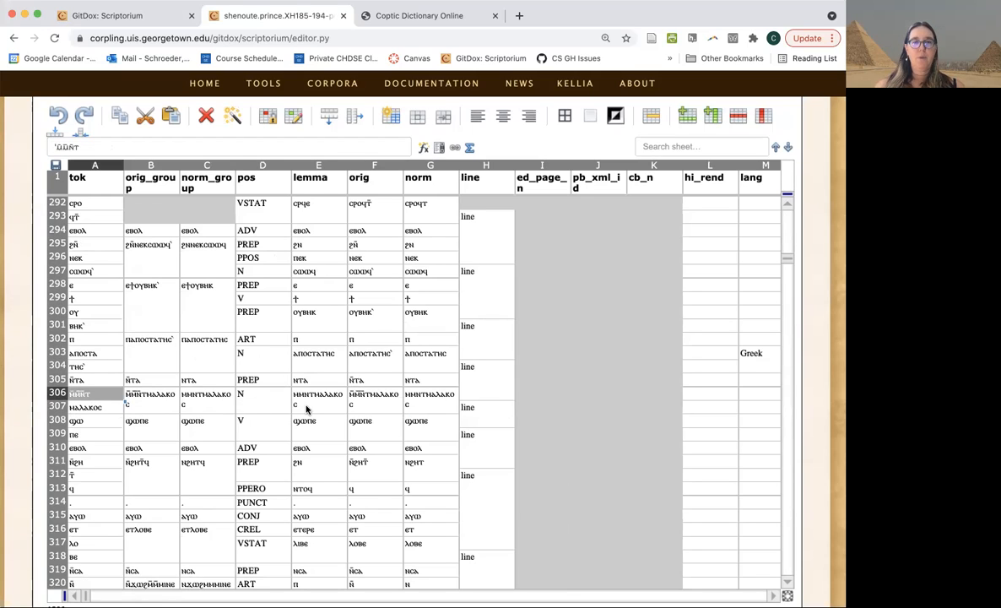
left_click(481, 395)
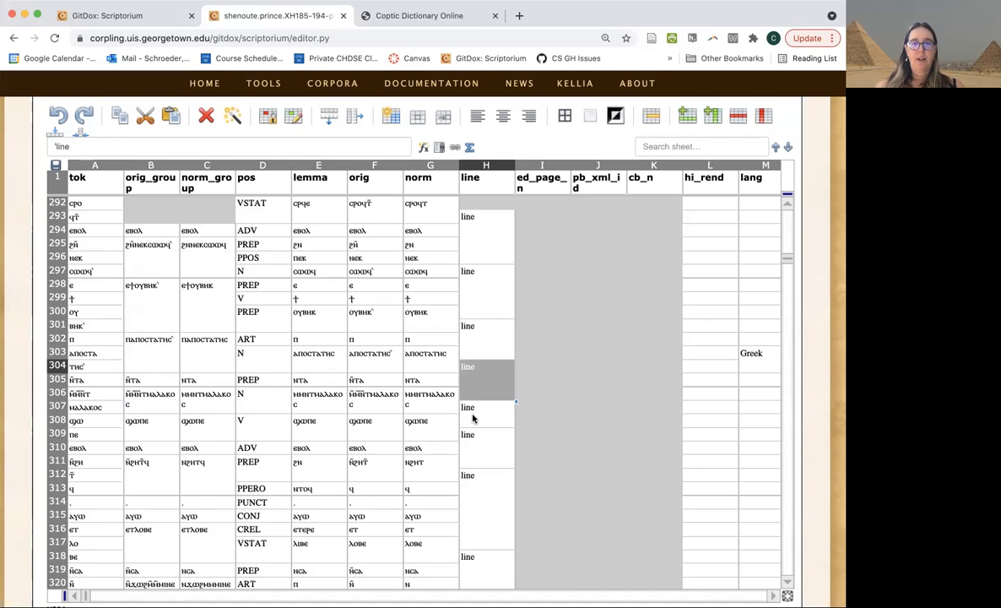
left_click(472, 409)
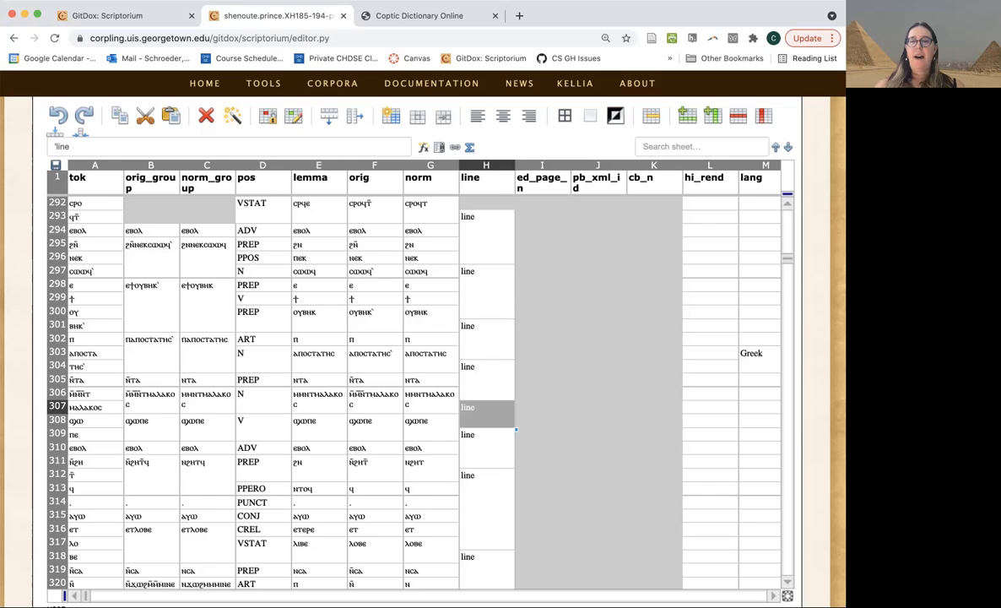
scroll(717, 553, "right", 2)
scroll(716, 552, "right", 5)
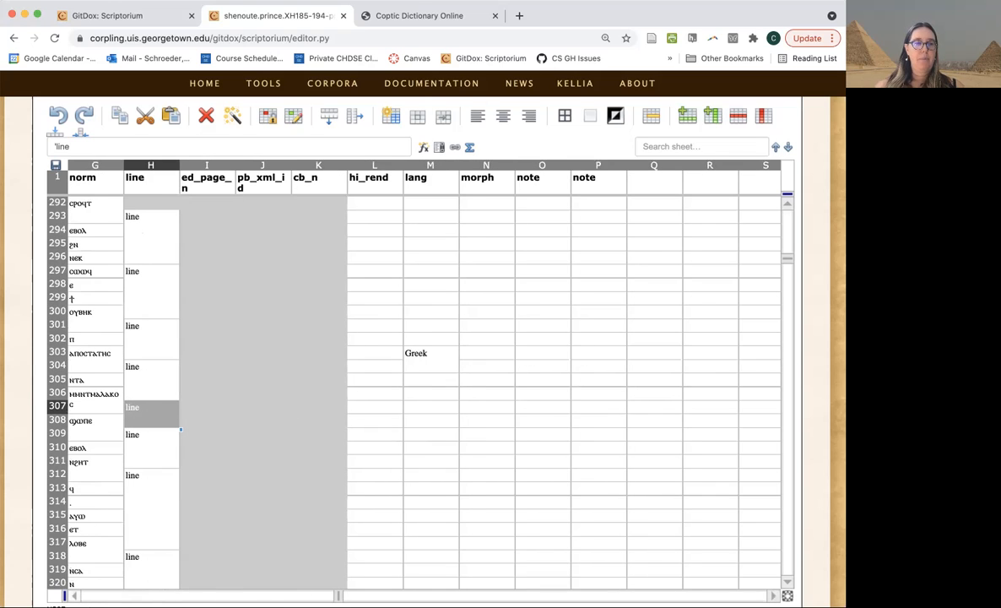
scroll(101, 380, "left", 6)
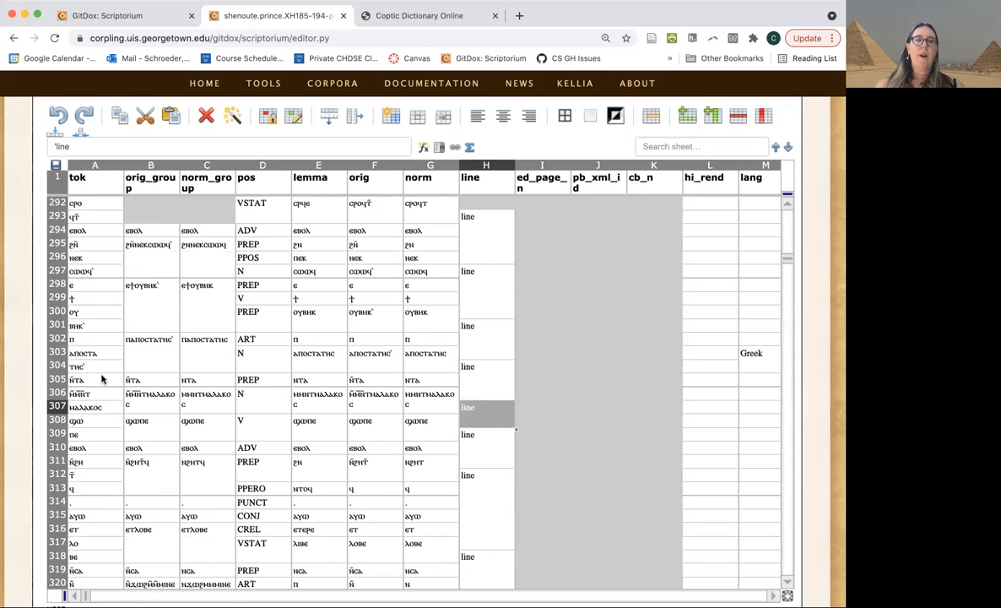
Step: Insert a blank row above the tok entry ⲙ̄ⲙ̄ⲛ̄ⲧ in row 306, within the existing line span
left_click(85, 393)
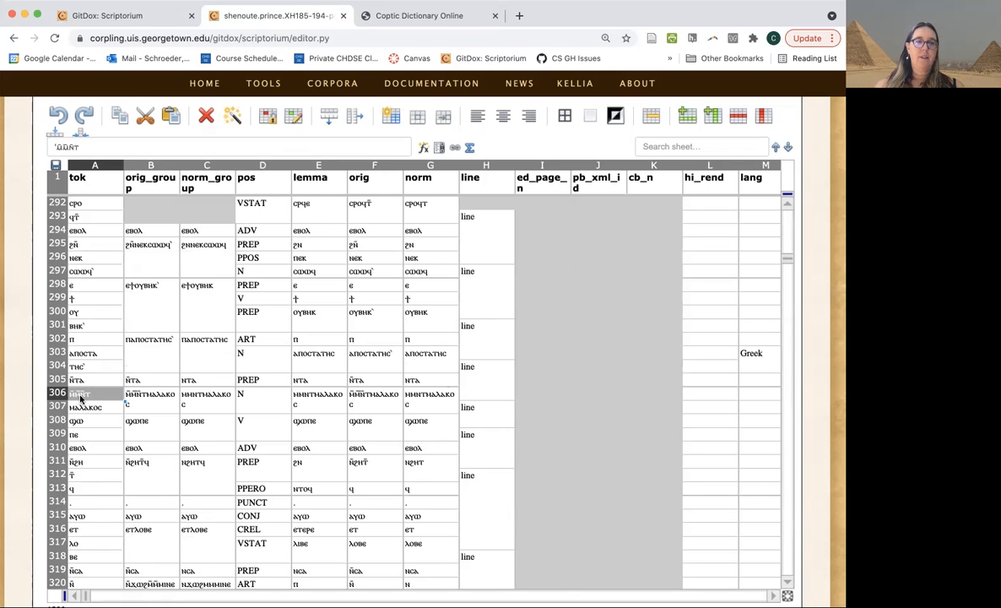
left_click(472, 389)
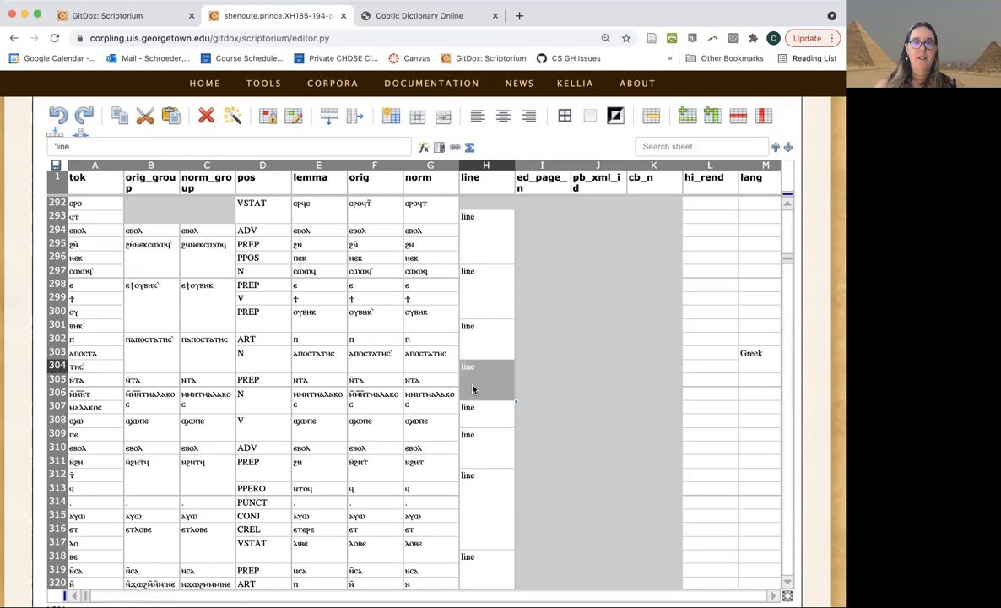
left_click(83, 393)
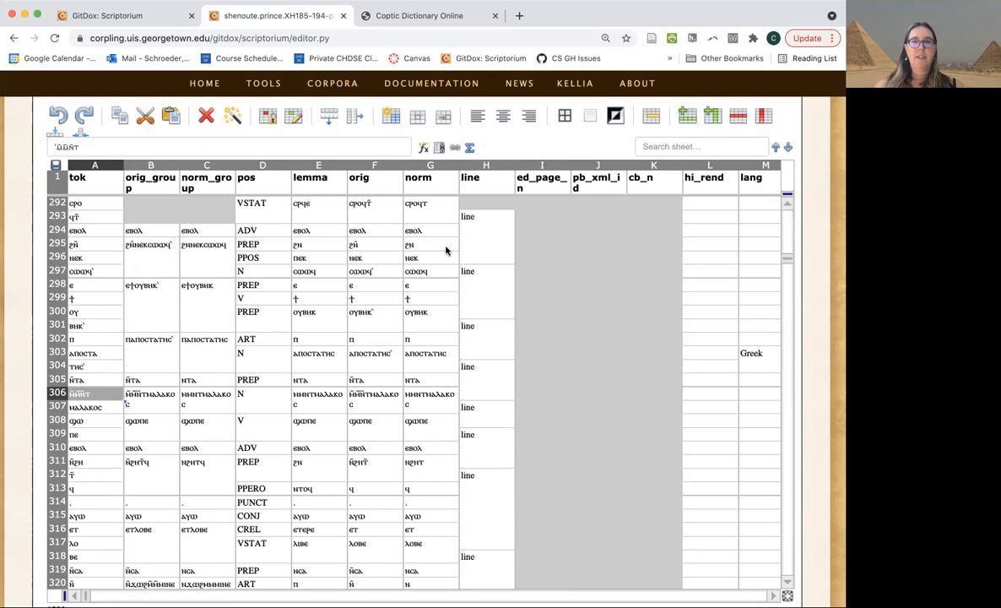
left_click(687, 118)
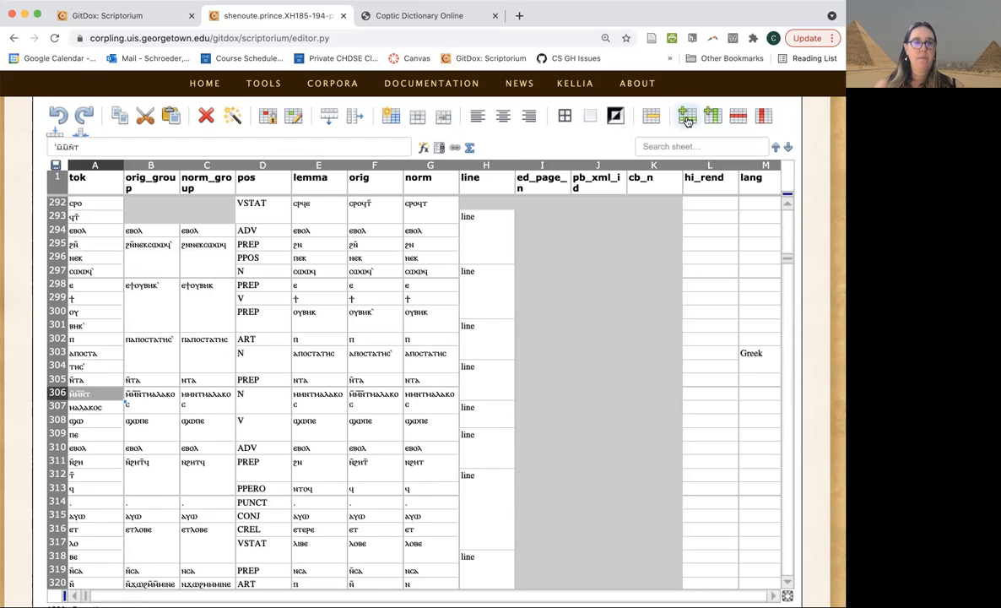
Step: Split the tok entry, moving the initial ⲙ̄ into row 306 and keeping ⲙ̄ⲛ̄ⲧ in row 307
left_click(85, 408)
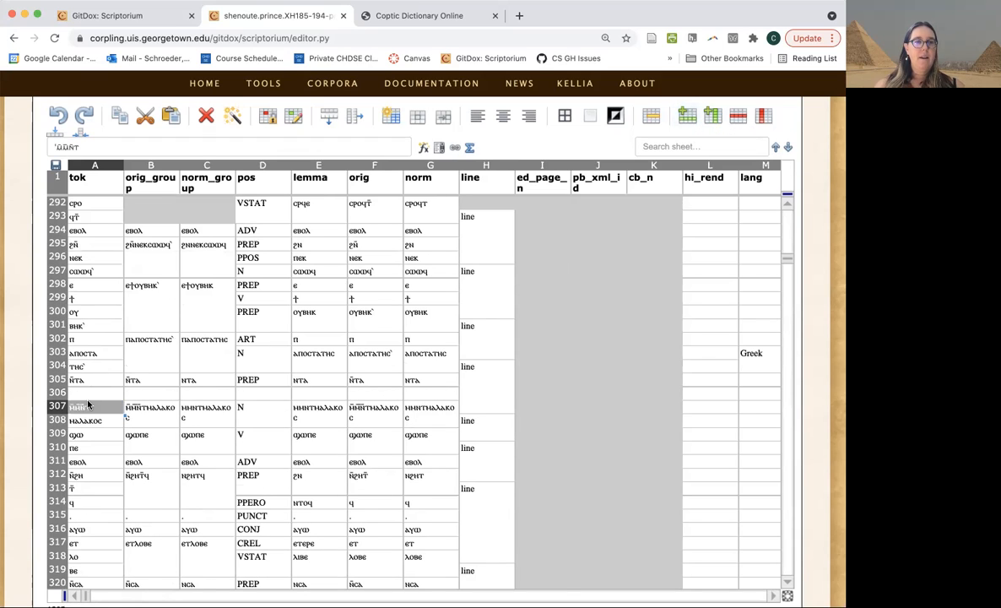
left_click(61, 147)
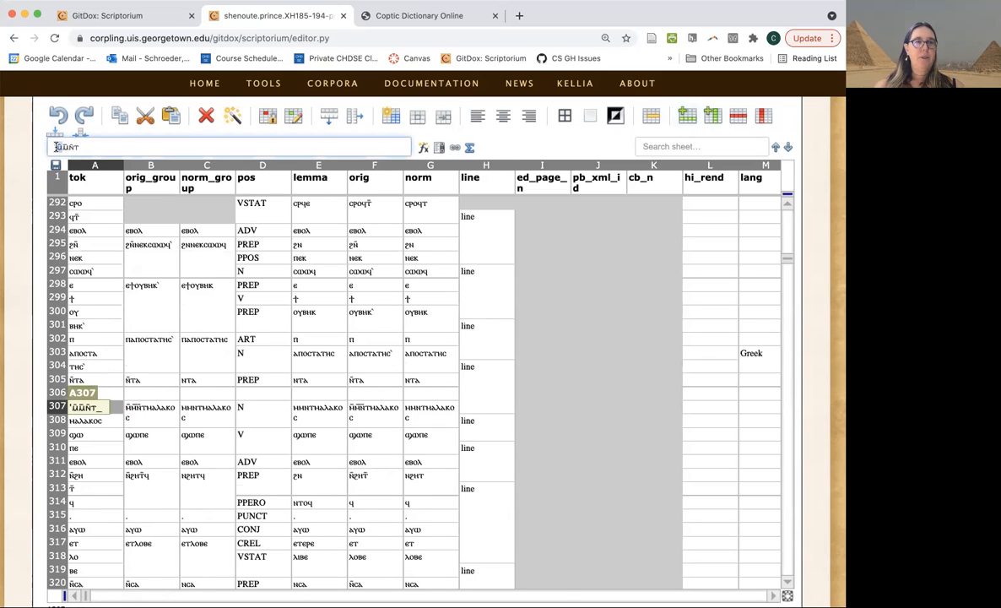
key("BackSpace")
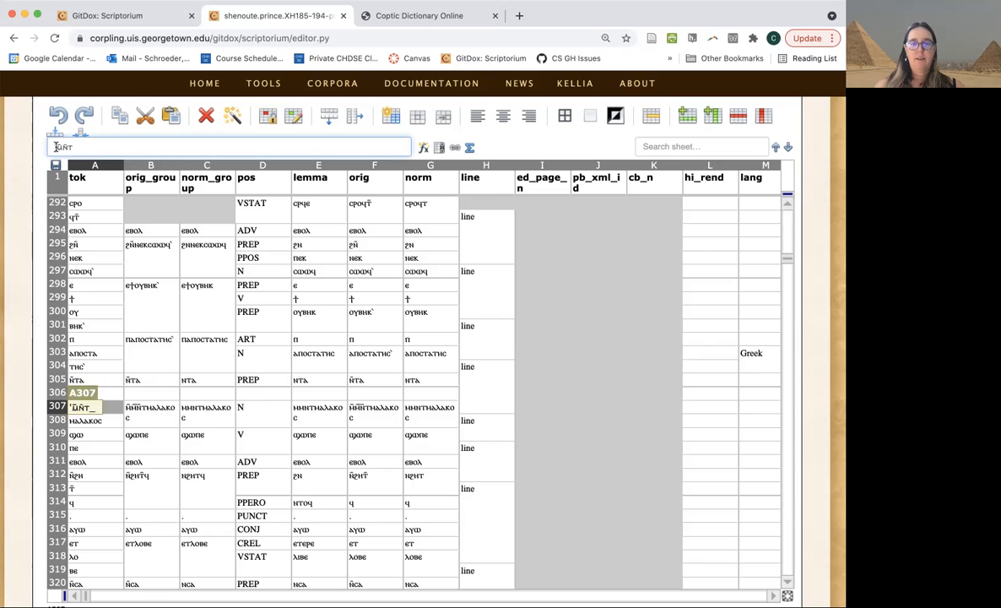
key("Return")
key("Up")
key("Up")
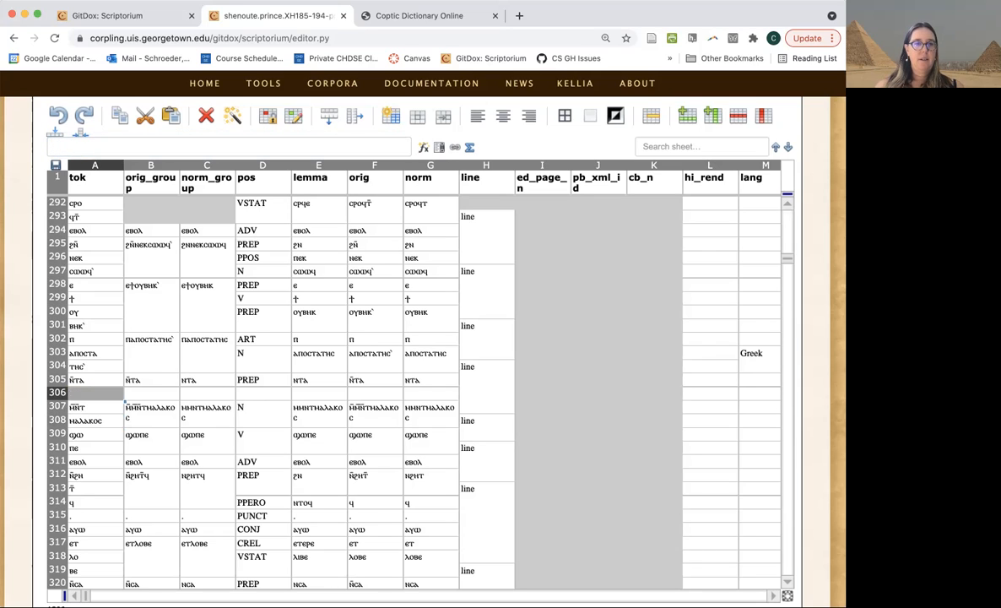
key("Down")
key("Up")
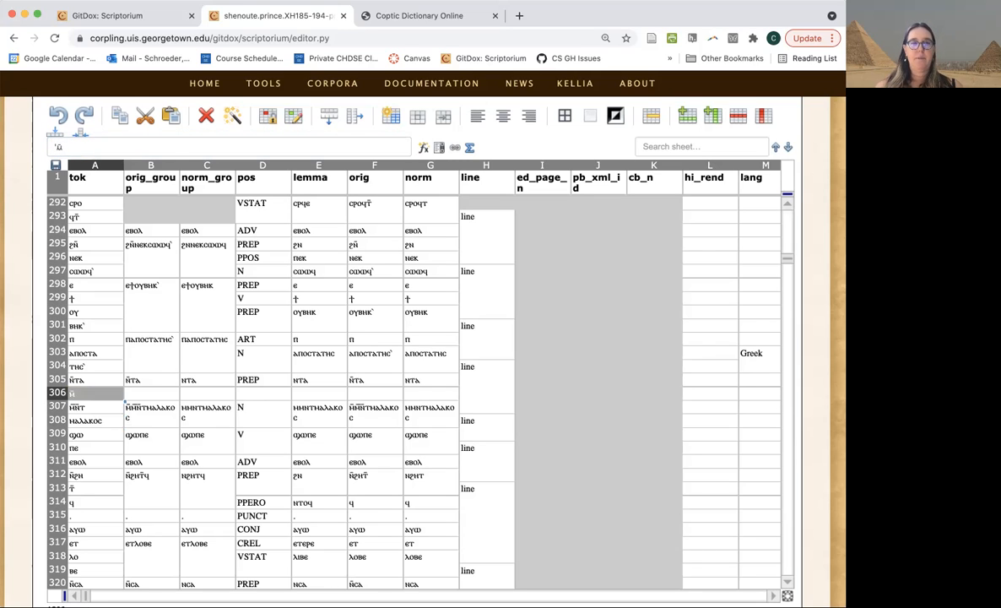
Step: Move the orig_group entry ⲙ̄ⲙ̄ⲛ̄ⲧⲙⲁⲗⲁⲕⲟⲥ up to row 306 and merge its cell across rows 306 to 308
key("Right")
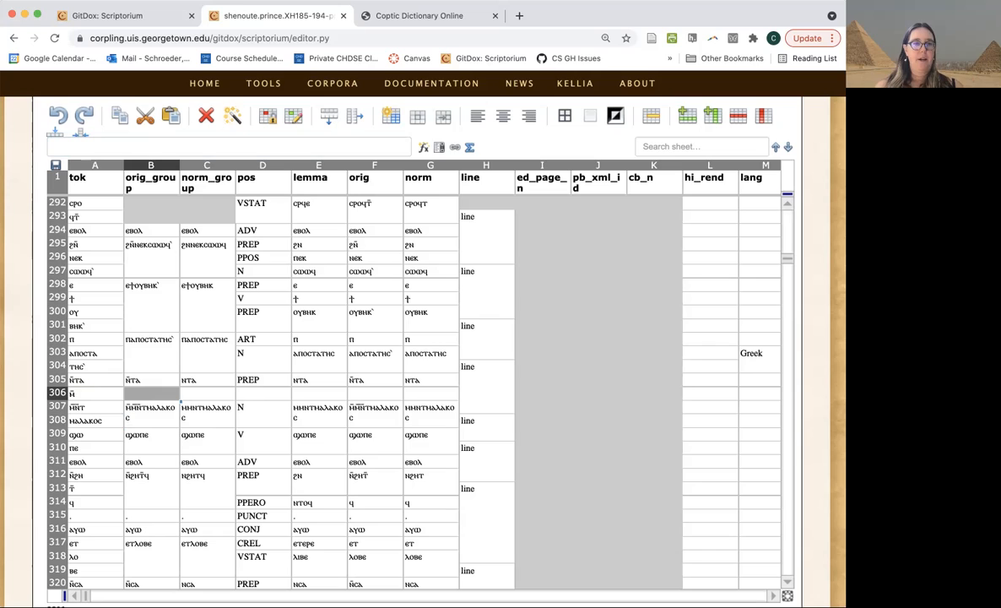
left_click(135, 410)
key("super+x")
left_click(140, 395)
key("super+v")
left_click(142, 429)
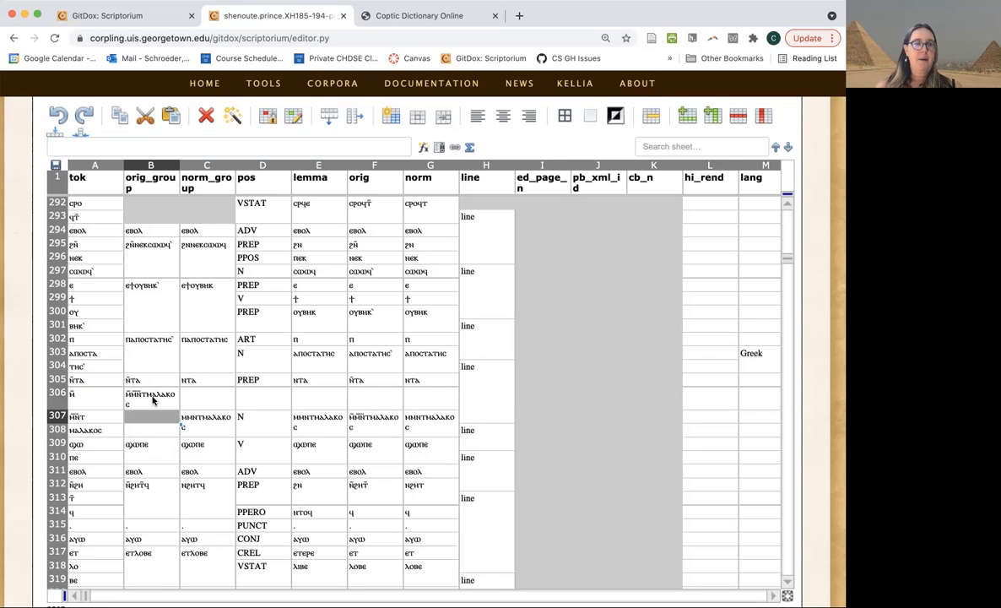
left_click(125, 429)
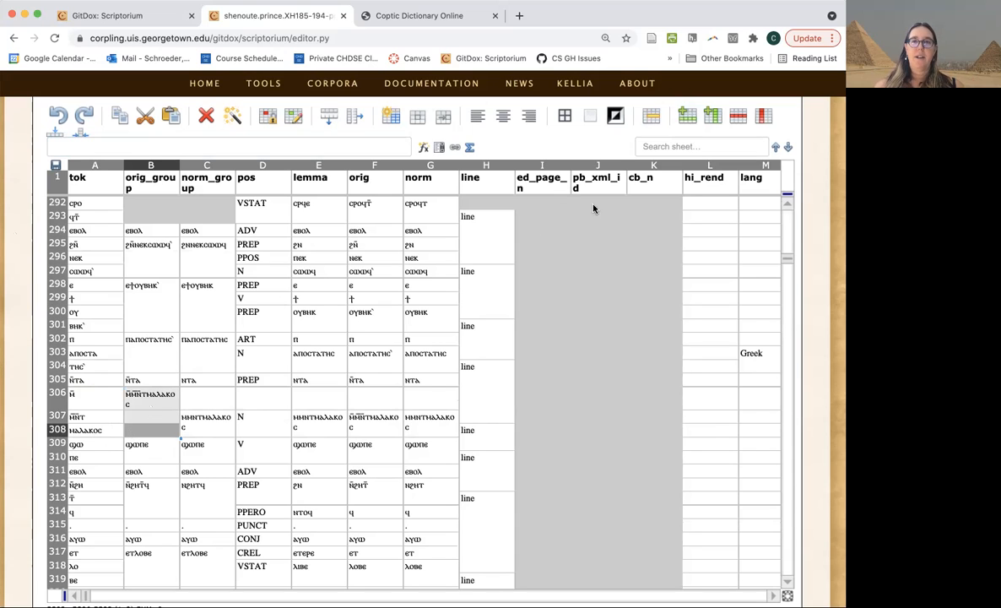
left_click(649, 116)
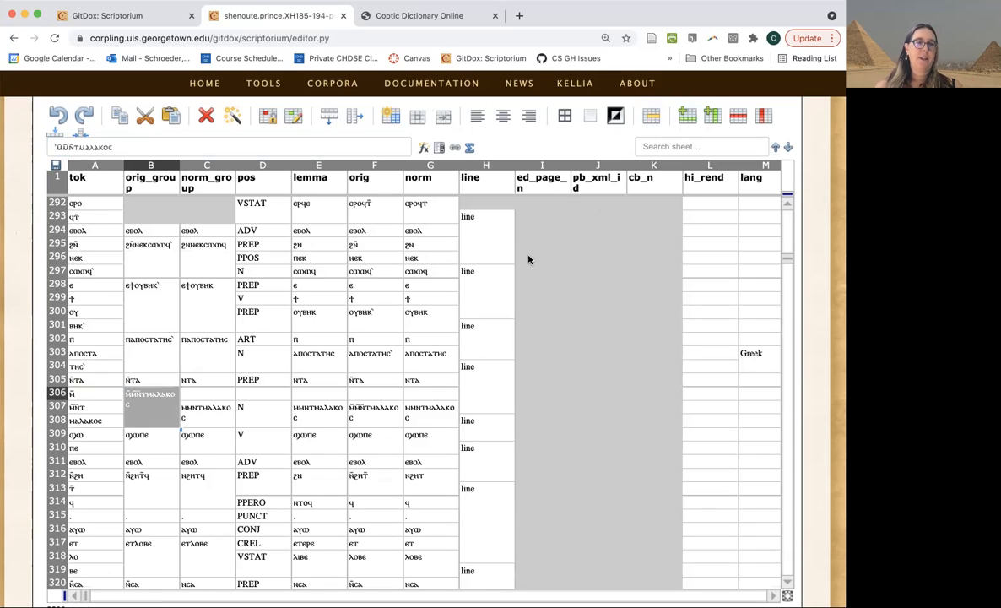
Step: Move the norm_group entry ⲙⲙⲛⲧⲙⲁⲗⲁⲕⲟⲥ up to row 306 and merge its cell across rows 306 to 308
left_click(215, 412)
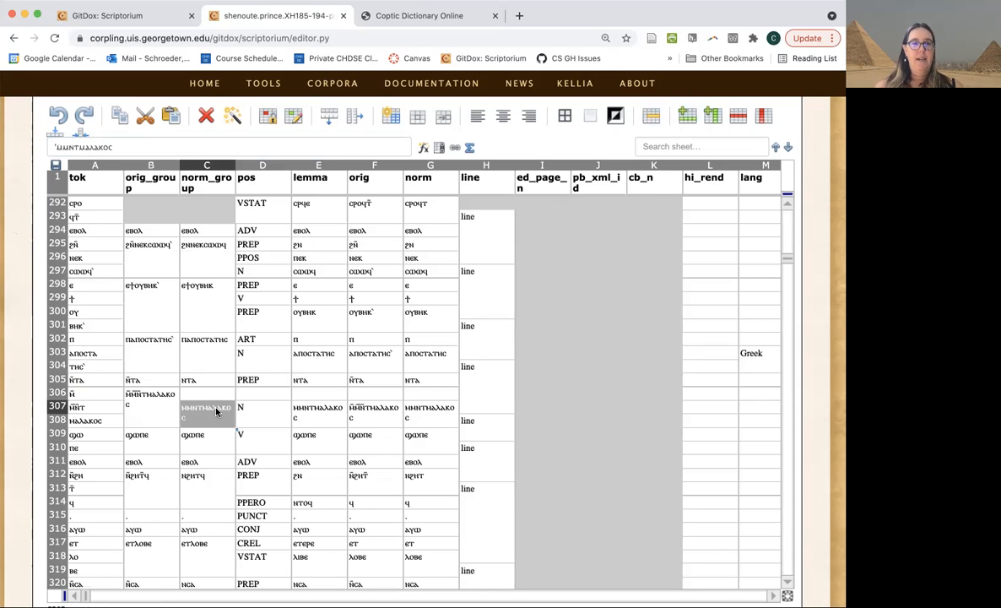
left_click(212, 395)
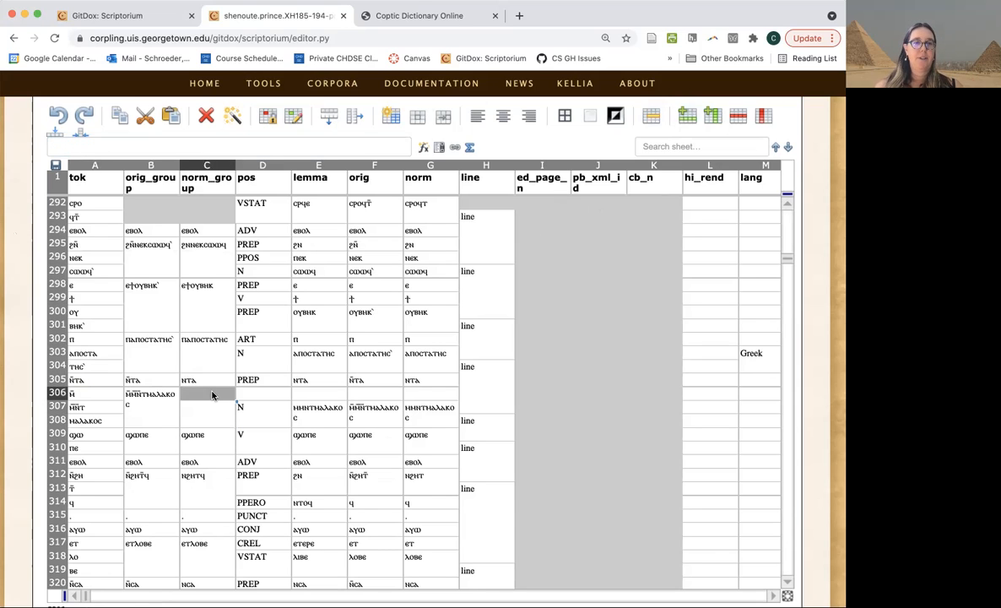
key("super+v")
left_click(206, 424)
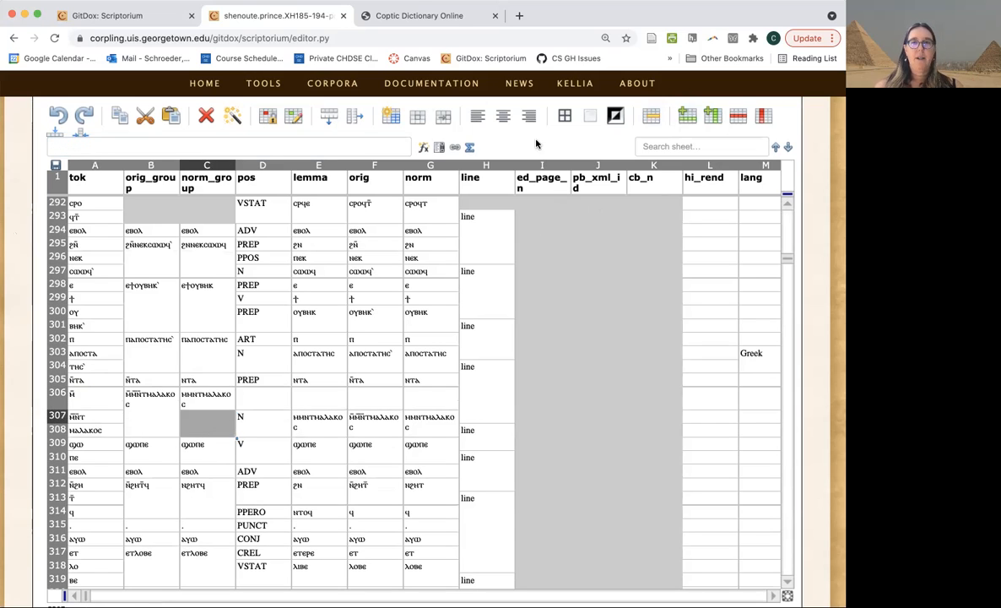
left_click(648, 122)
key("Up")
key("shift+Down")
key("shift+Down")
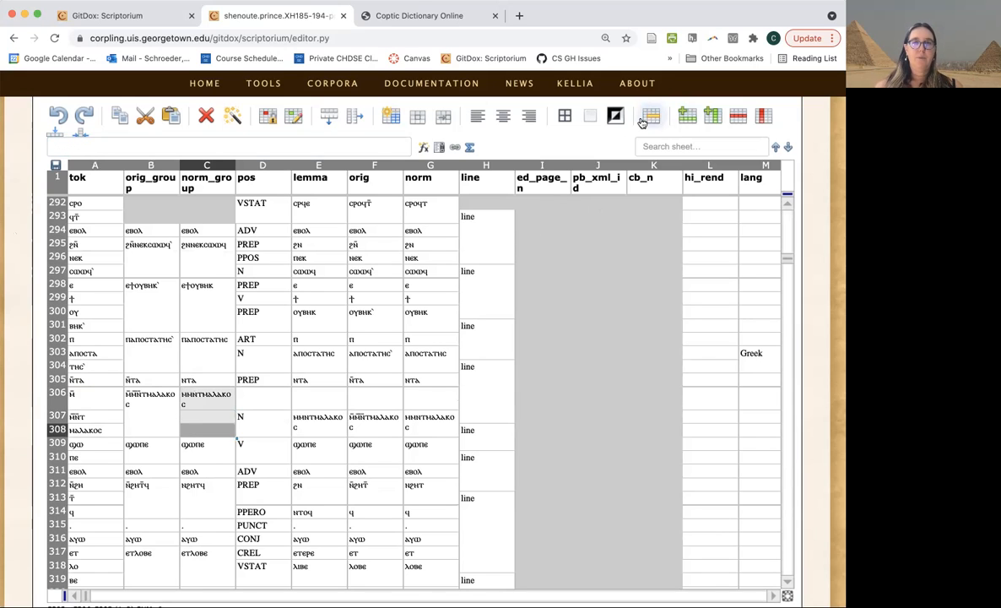
left_click(649, 118)
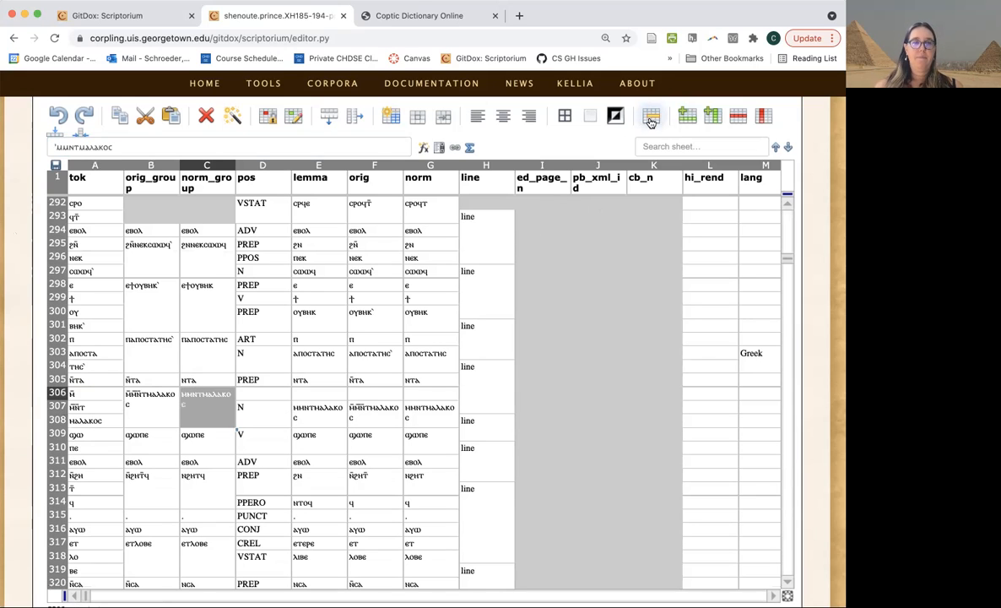
Step: Annotate the new row 306 with the pos tag ART and the lemma ⲡ
left_click(278, 394)
type("ART")
key("Tab")
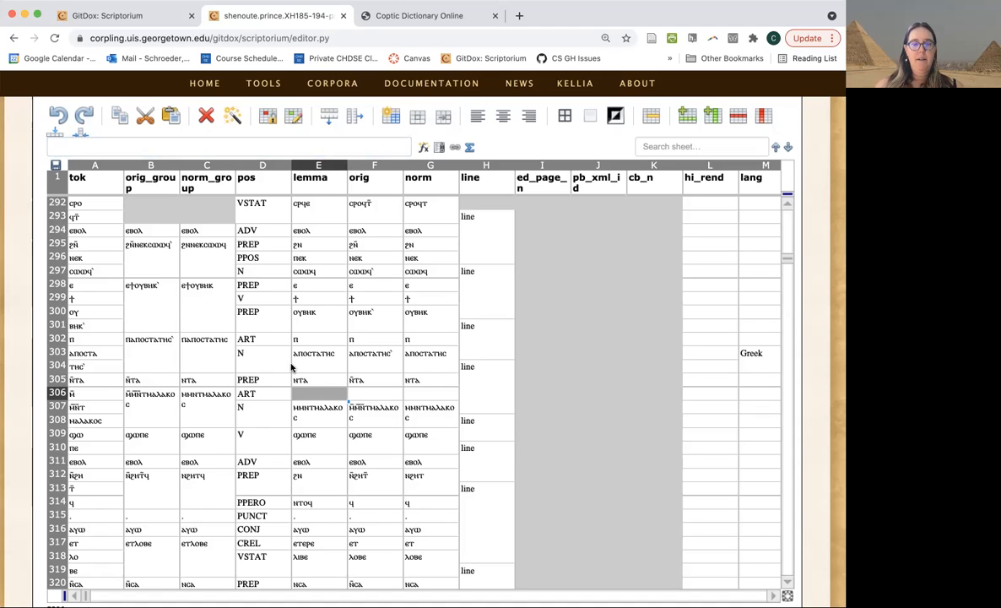
type("n")
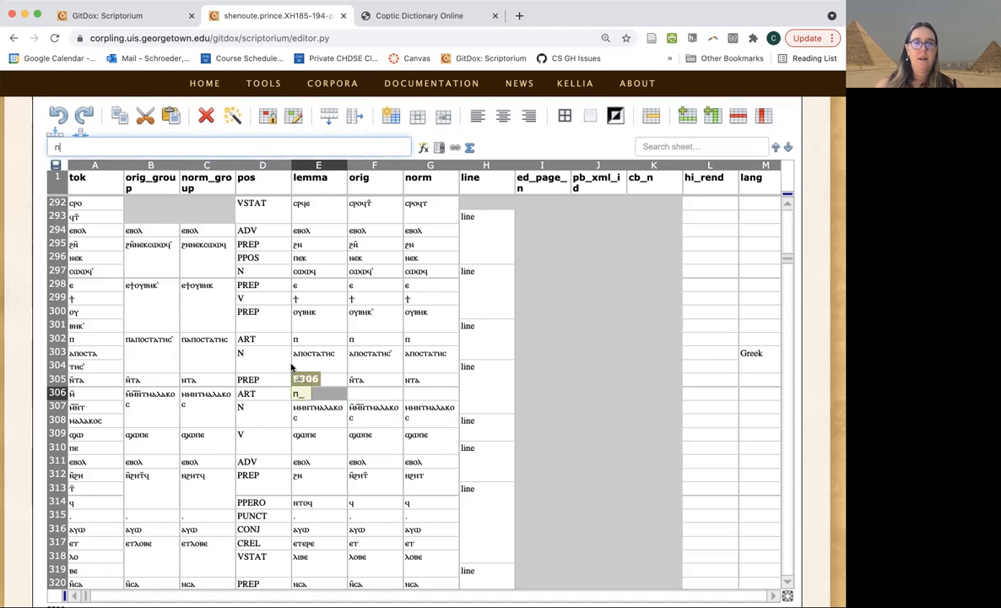
key("Tab")
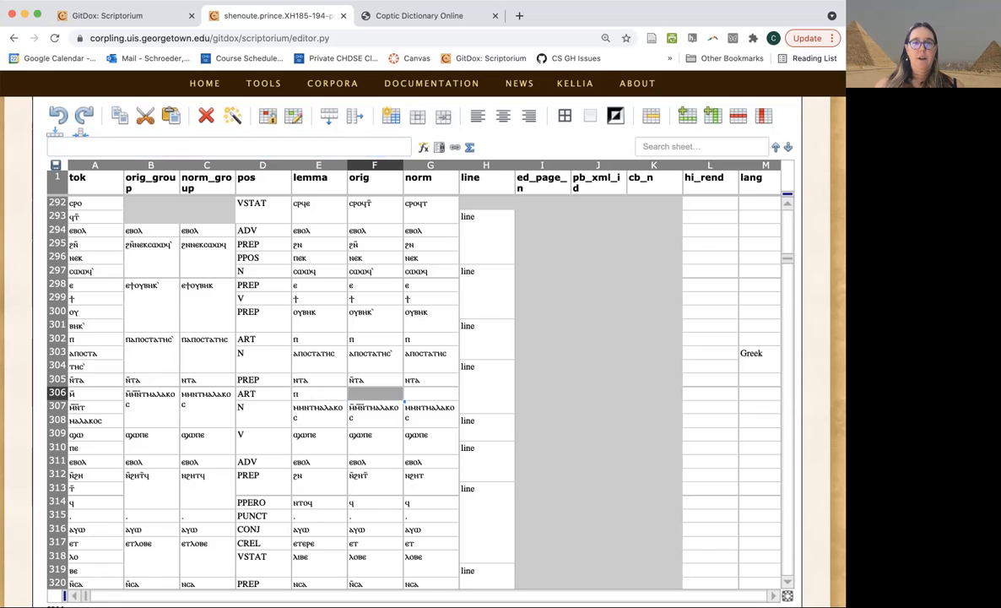
Step: Fill in row 306 with ⲙ̄ as the orig form and ⲙ as the norm form
left_click(91, 394)
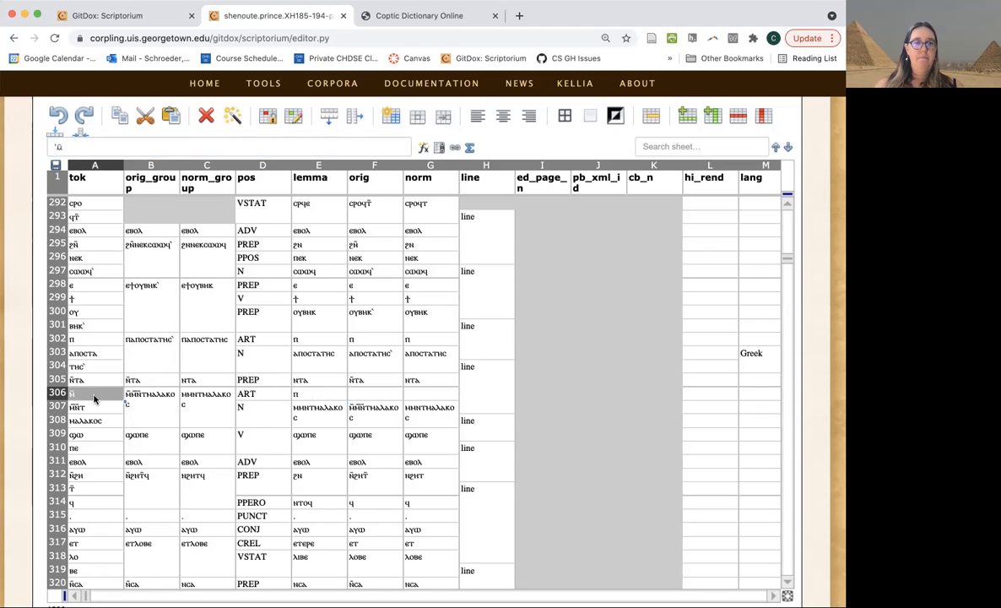
left_click(361, 394)
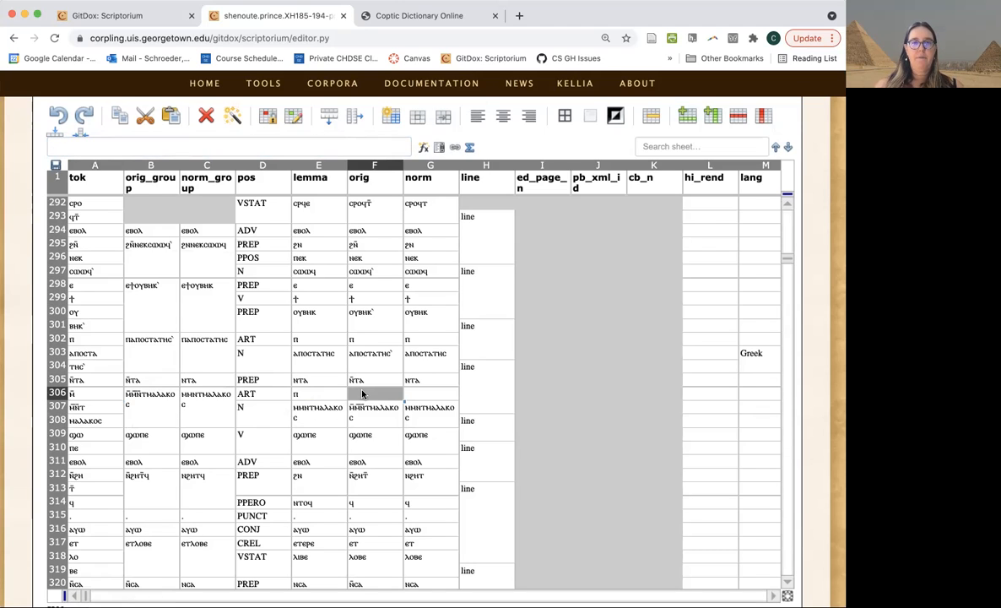
type("ⲛ̄")
left_click(421, 395)
type("ⲛ")
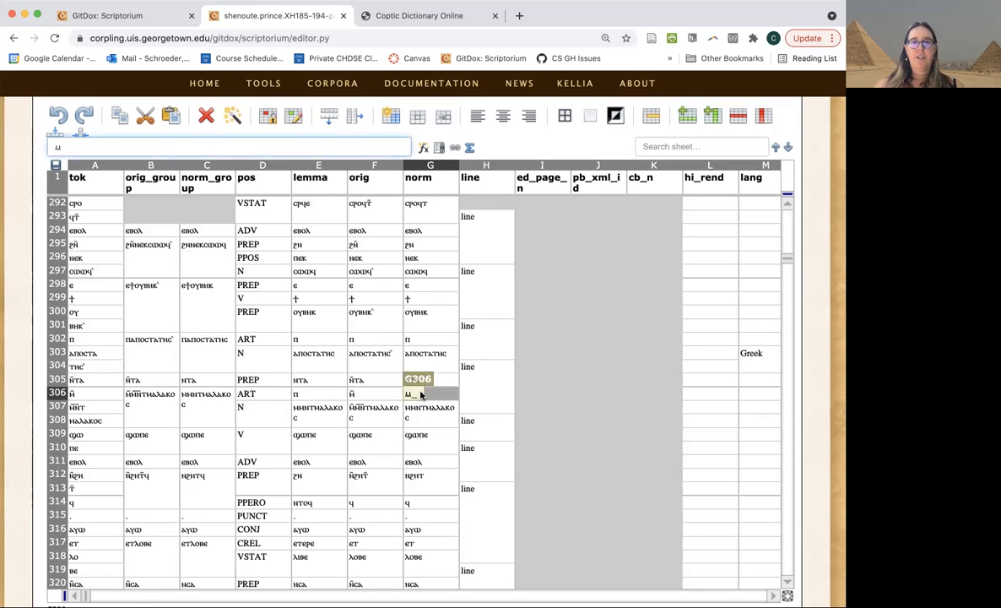
key("Return")
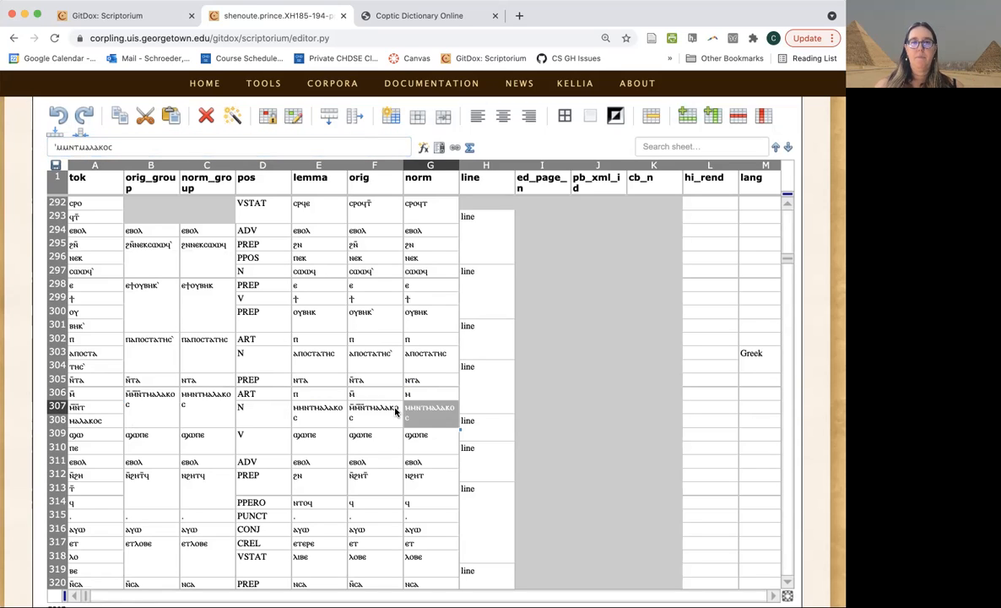
Step: Remove the initial ⲙ from the norm entry in row 307, leaving ⲙⲛⲧⲙⲁⲗⲁⲕⲟⲥ
left_click(75, 145)
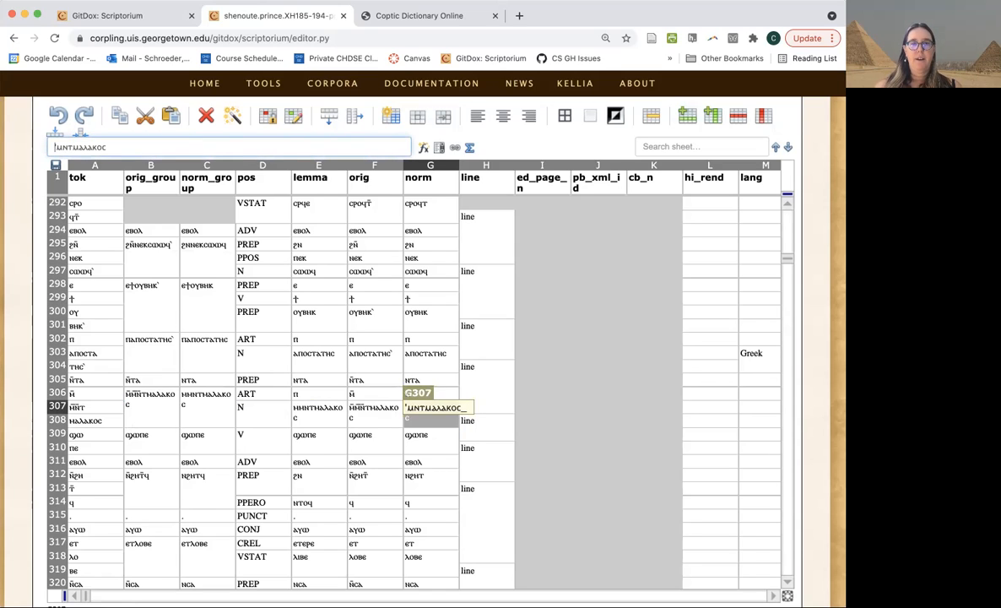
key("Escape")
key("Left")
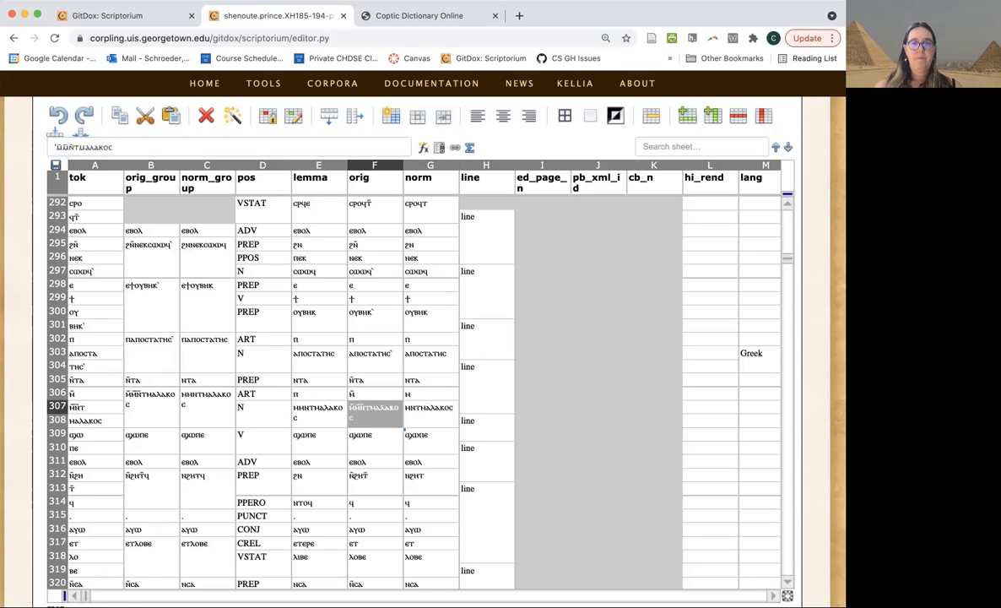
Step: Remove the initial ⲙ̄ from the orig entry in row 307, leaving ⲙ̄ⲛ̄ⲧⲙⲁⲗⲁⲕⲟⲥ
left_click(57, 140)
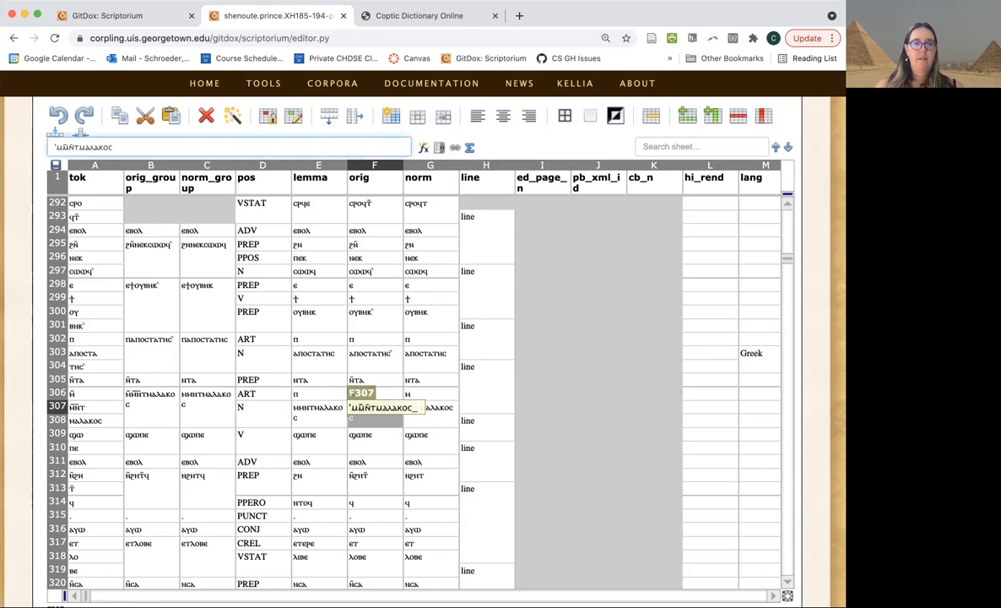
key("Return")
left_click(355, 411)
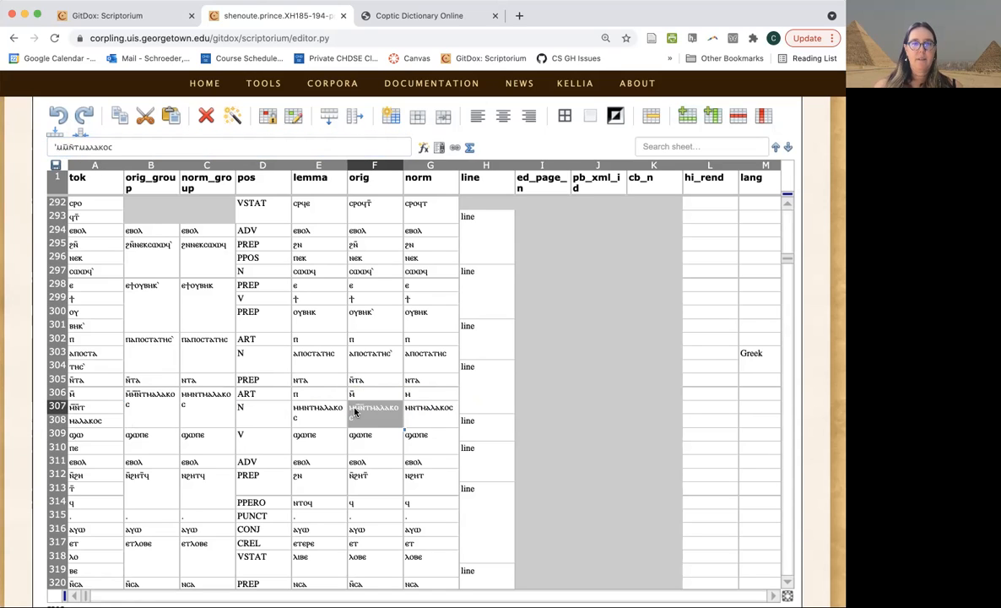
left_click(57, 140)
key("BackSpace")
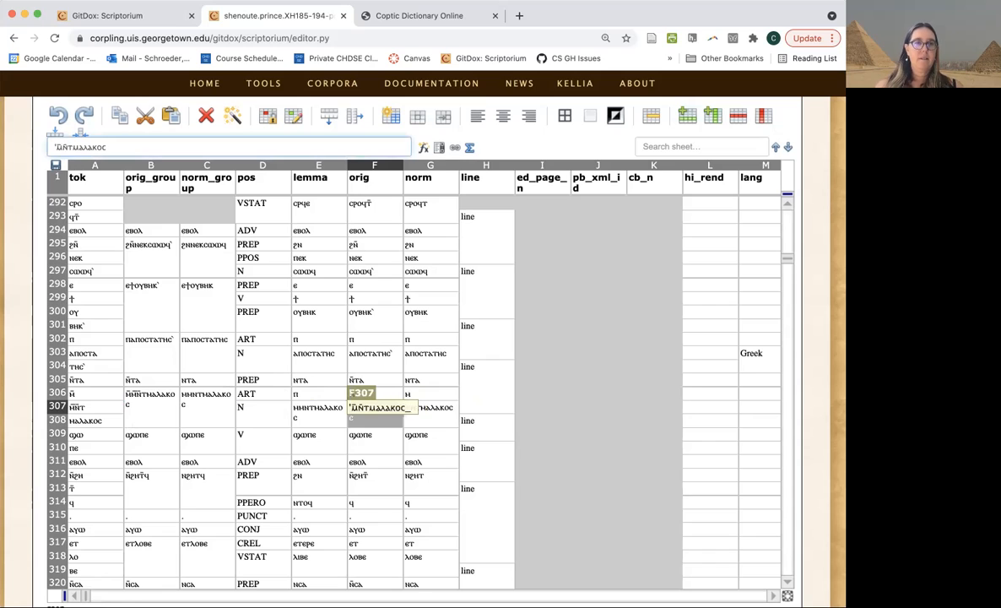
key("Return")
key("Down")
key("Up")
key("Up")
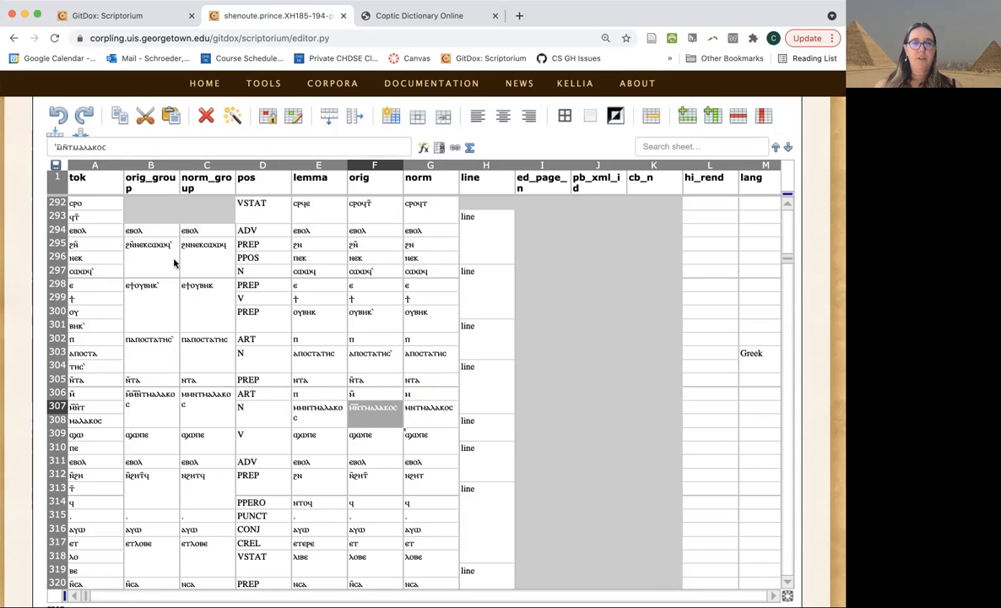
Step: Remove the initial ⲙ from the lemma entry in row 307, leaving ⲙⲛⲧⲙⲁⲗⲁⲕⲟⲥ
left_click(294, 409)
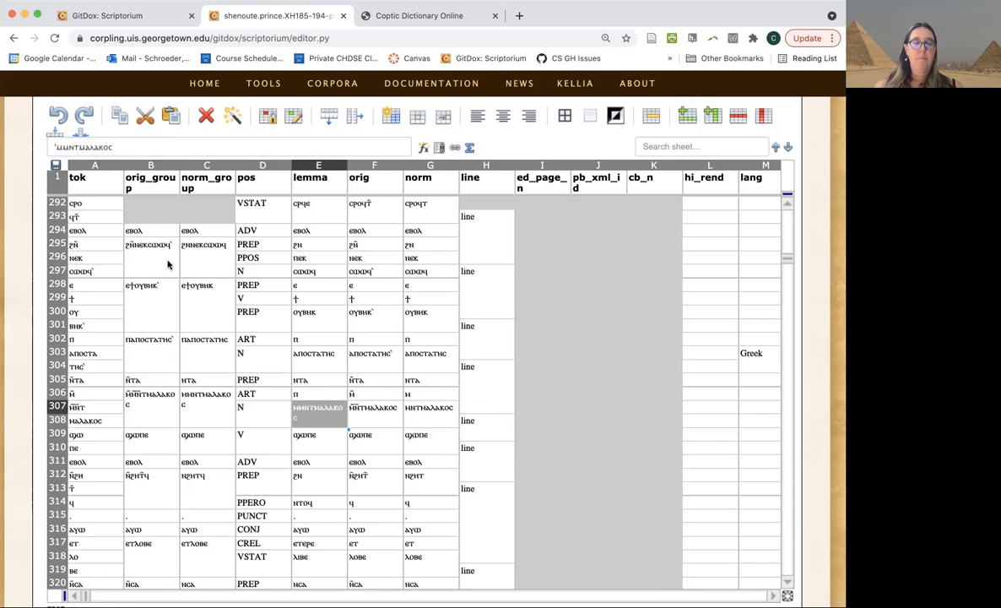
left_click(59, 145)
key("BackSpace")
key("Return")
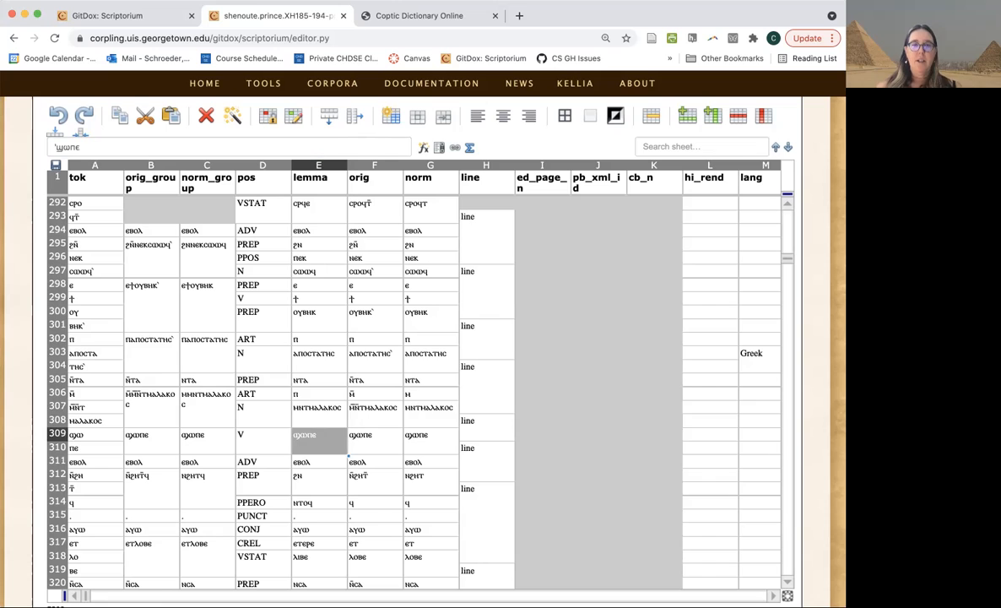
key("Up")
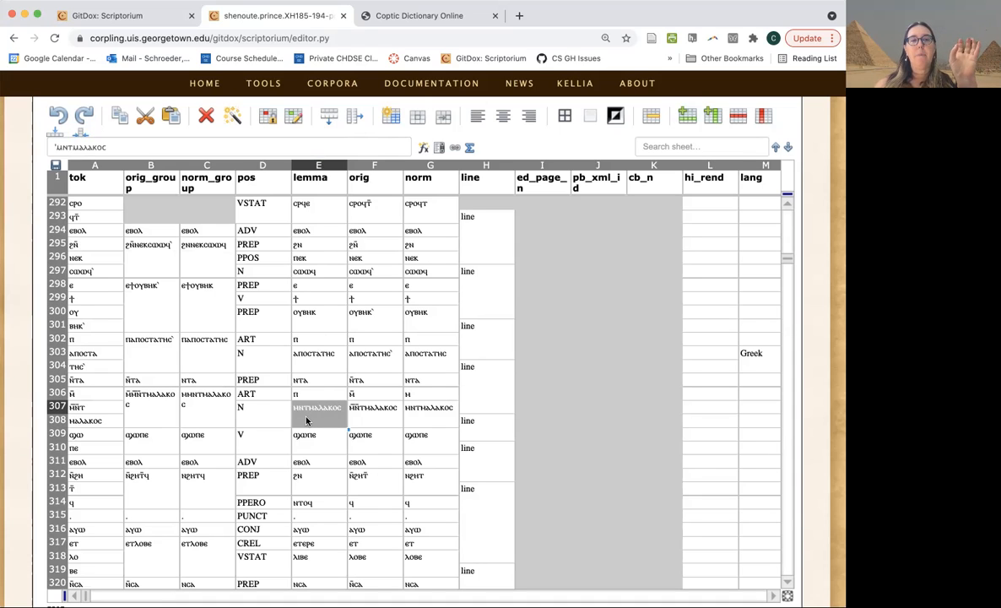
Step: Examine how the tok entries ⲙ̄ⲛ̄ⲧ and ⲙⲁⲗⲁⲕⲟⲥ in rows 307 and 308 are divided by the line layer
left_click(88, 409)
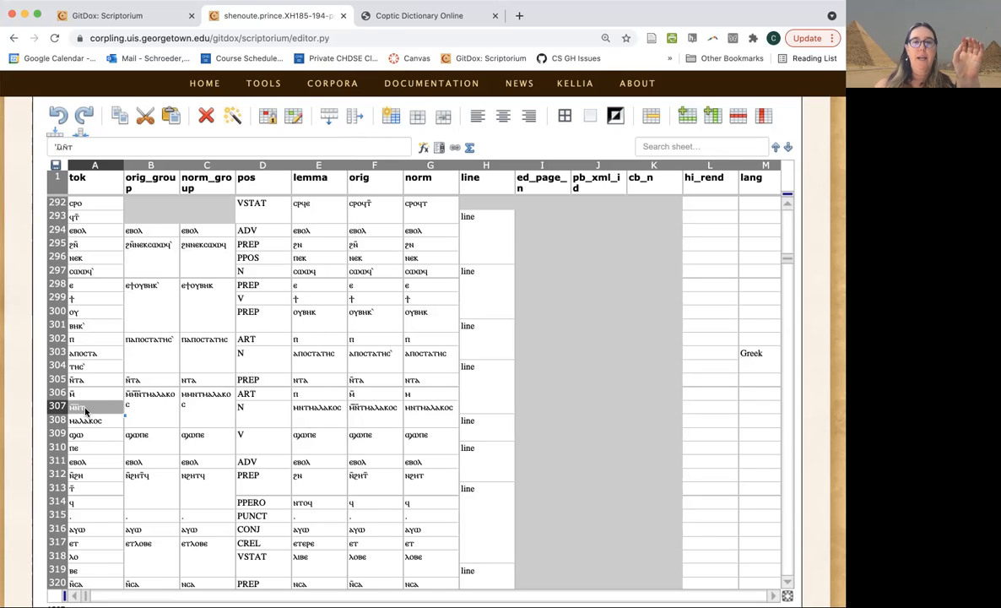
key("Down")
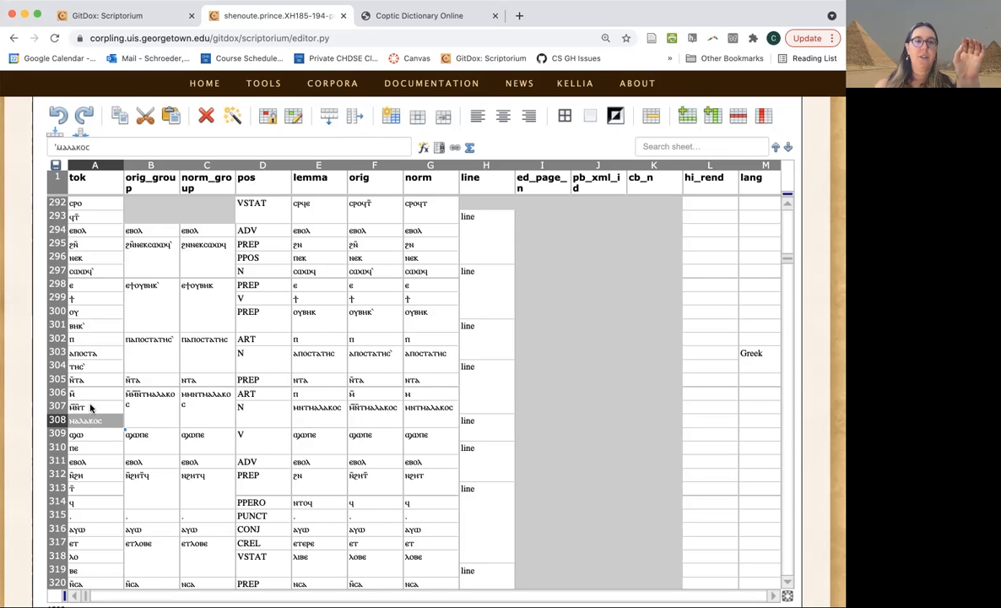
left_click(90, 408)
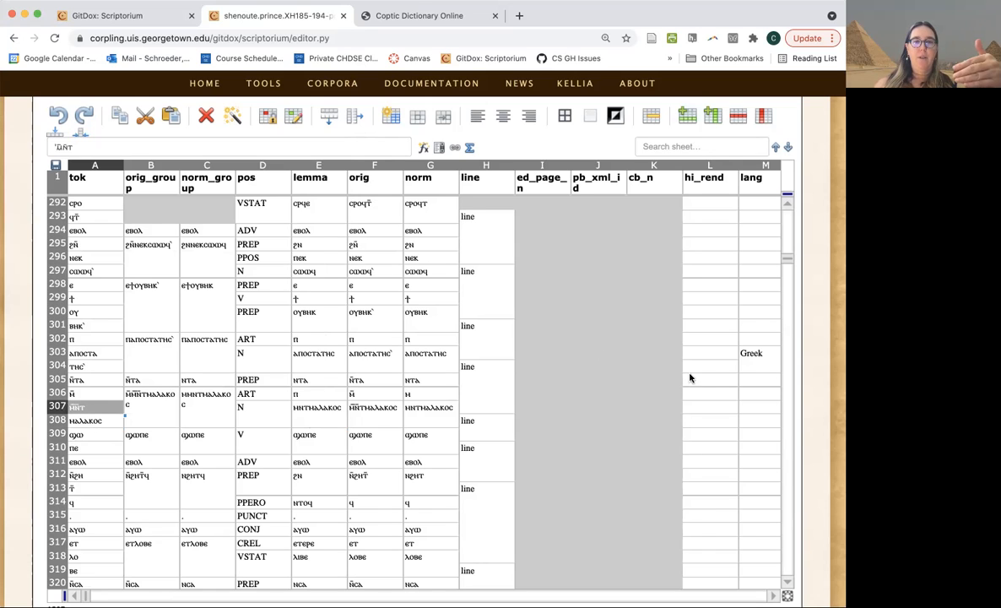
left_click(475, 406)
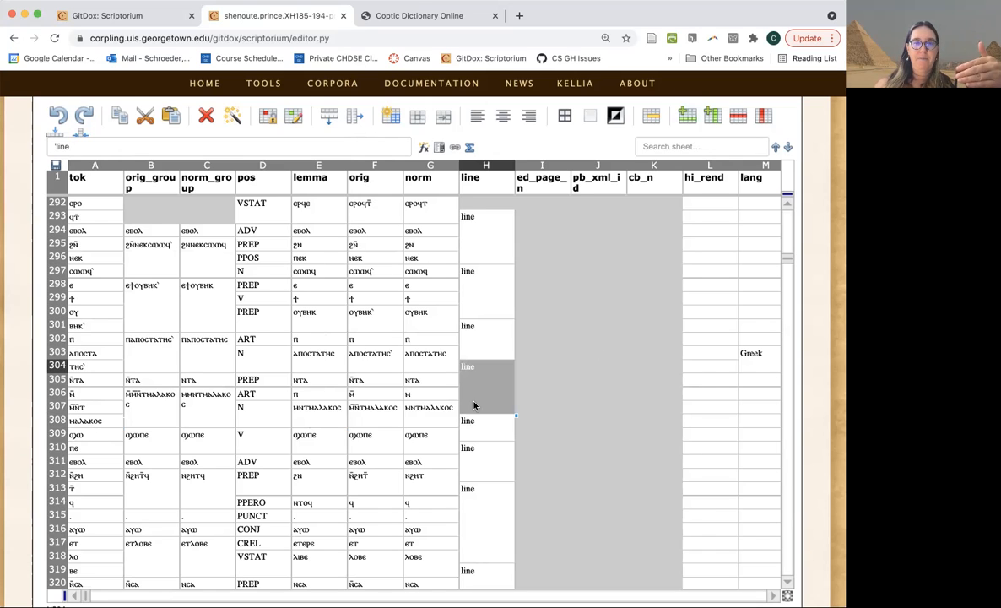
left_click(82, 411)
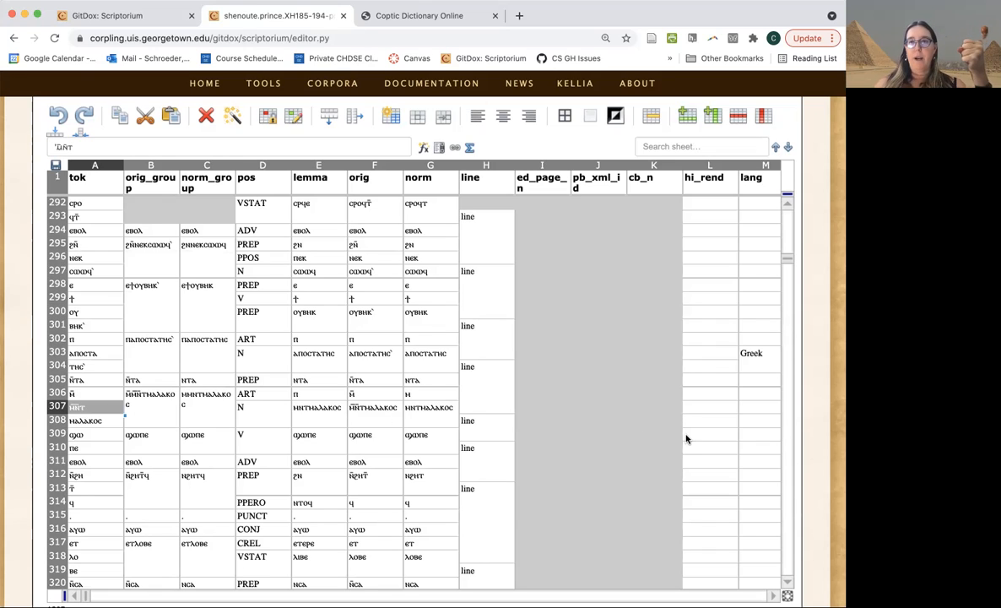
Step: Copy the lemma ⲙⲛⲧⲙⲁⲗⲁⲕⲟⲥ from row 307 into the morph cell of row 308
scroll(777, 557, "down", 1)
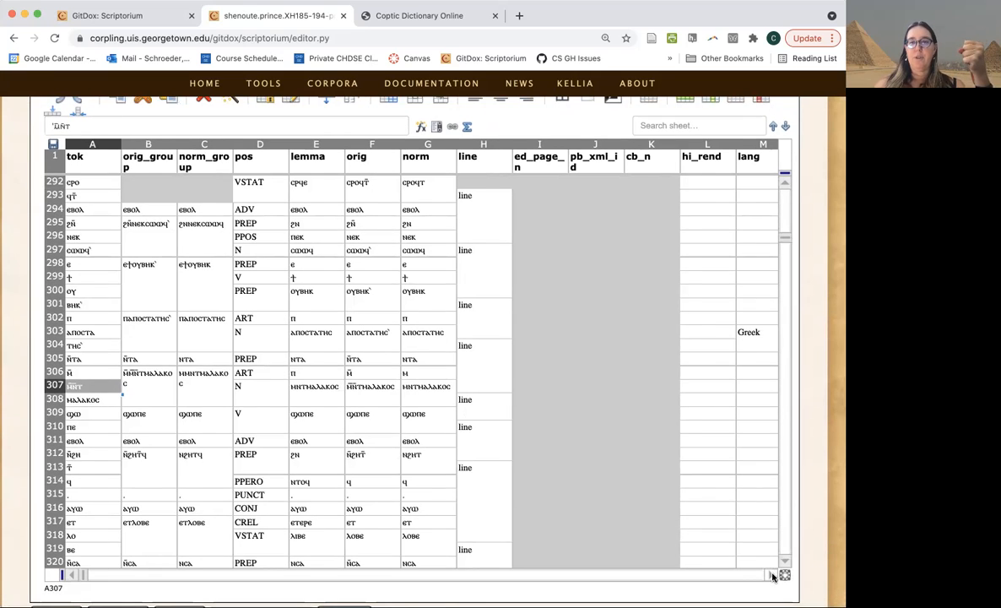
scroll(772, 576, "right", 1)
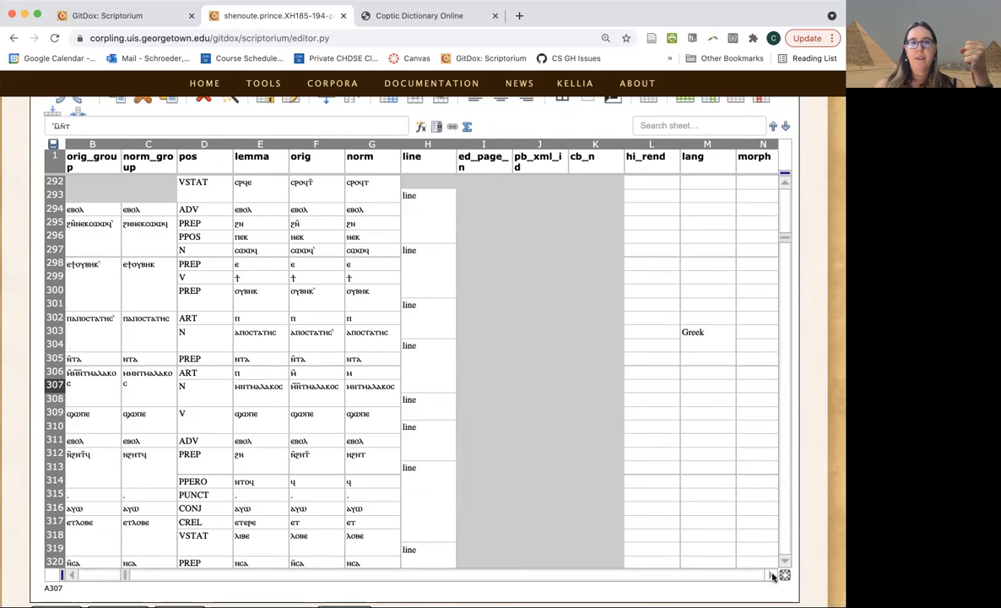
scroll(772, 576, "right", 1)
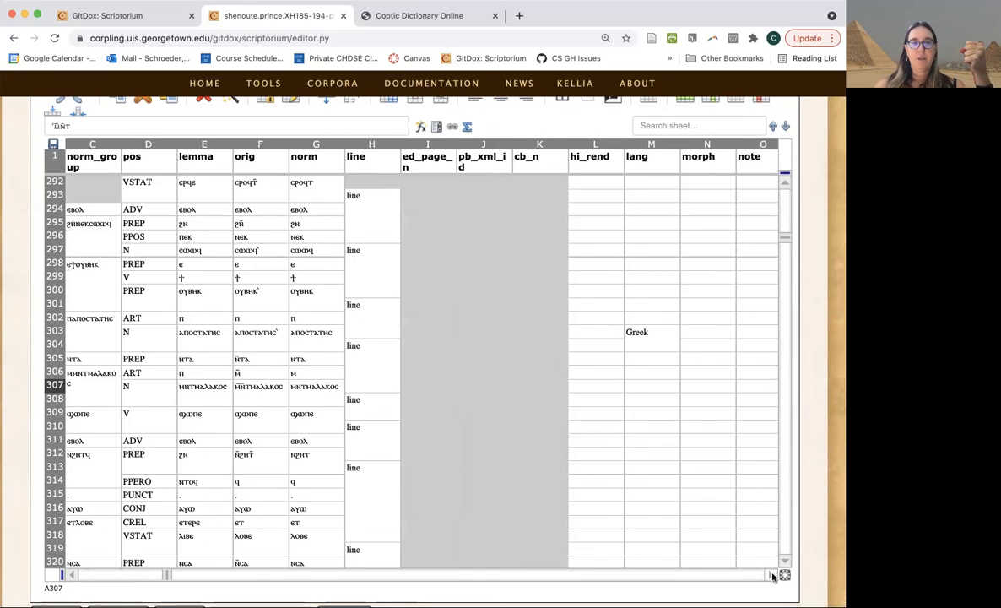
left_click(195, 400)
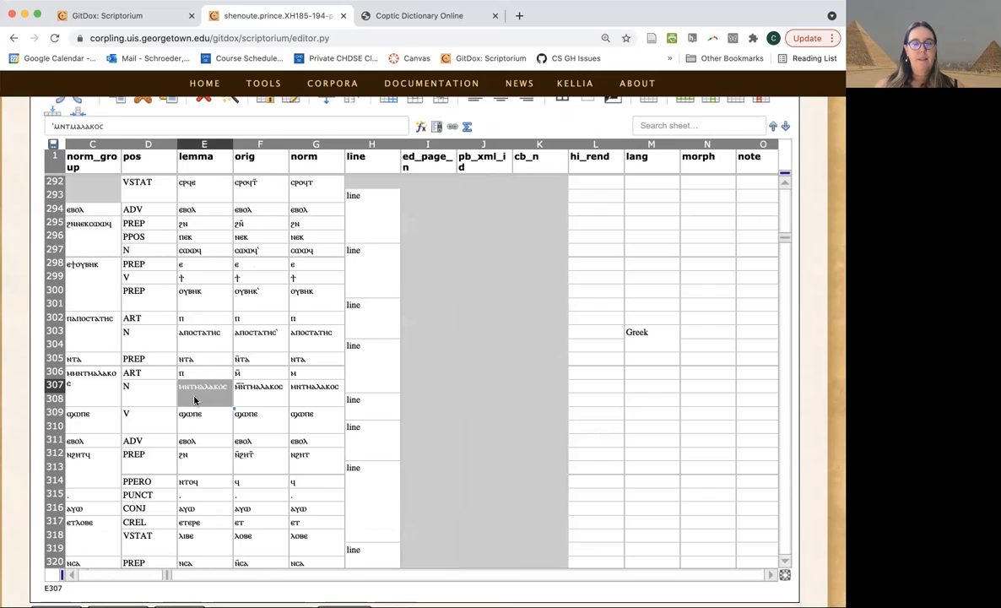
left_click(712, 401)
type("ⲙⲛⲧⲙⲁⲗⲁⲕⲟⲥ")
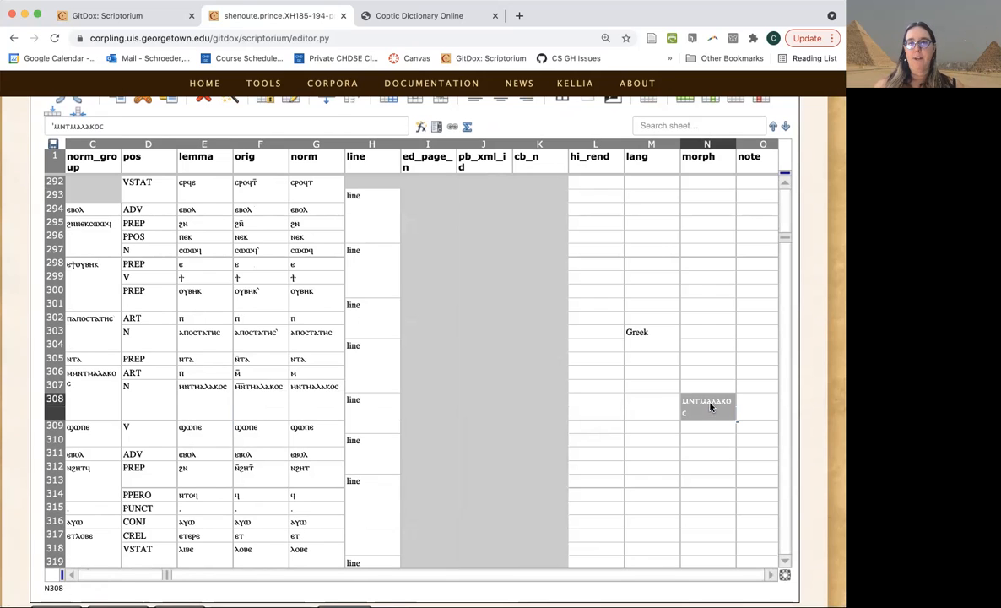
Step: Split the morph entry, keeping ⲙⲛⲧ in row 308 and moving ⲙⲁⲗⲁⲕⲟⲥ into row 309, and check it against the tok layer
left_click_drag(71, 126, 121, 127)
key("super+c")
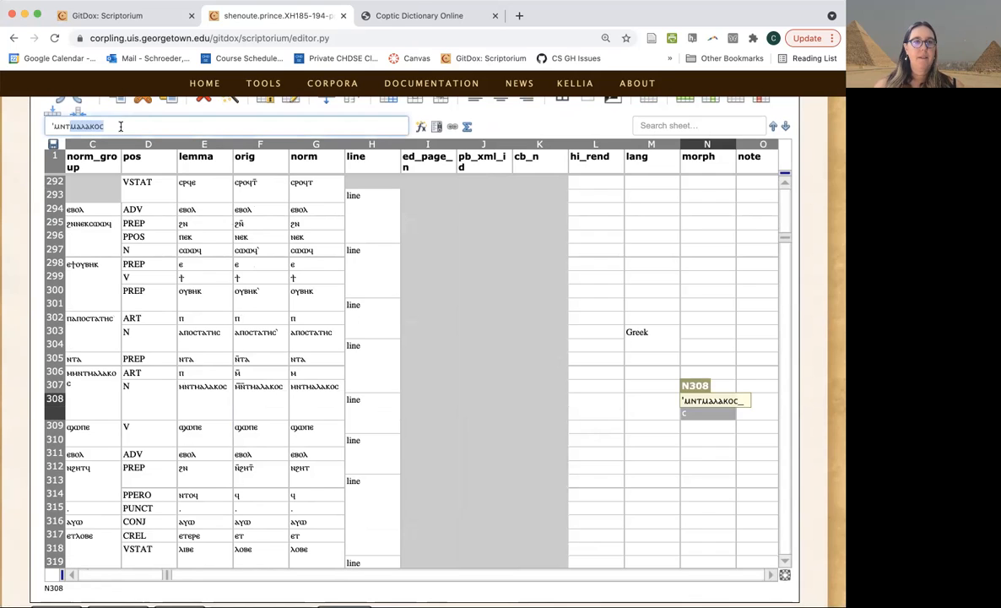
key("BackSpace")
key("Return")
key("super+v")
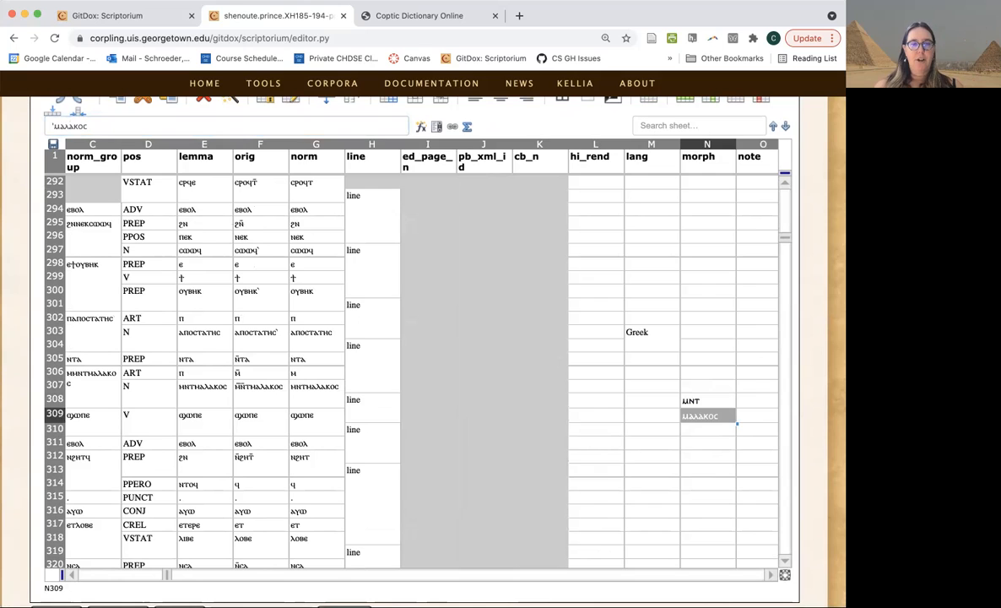
left_click(74, 575)
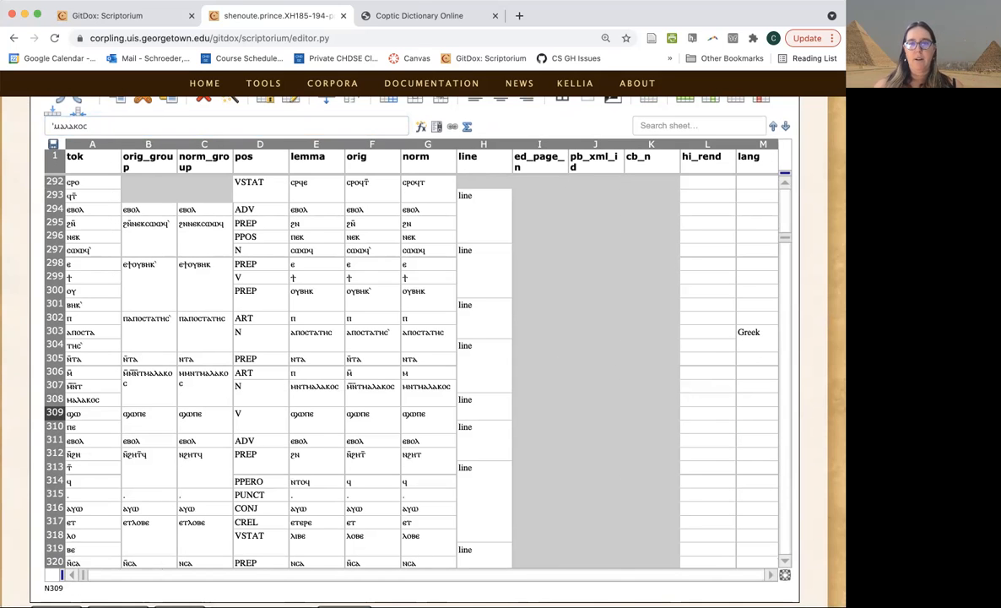
left_click(771, 575)
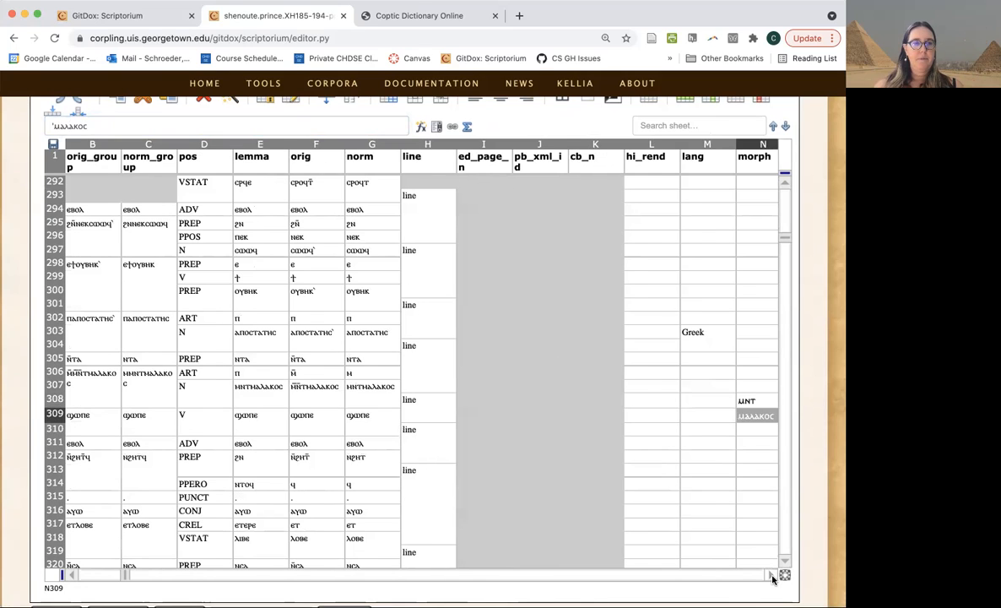
Step: Move the morph entries ⲙⲛⲧ and ⲙⲁⲗⲁⲕⲟⲥ up one row, into rows 307 and 308
left_click(770, 575)
mouse_move(707, 401)
left_mouse_down()
mouse_move(719, 399)
mouse_move(711, 416)
left_mouse_up()
key("super+c")
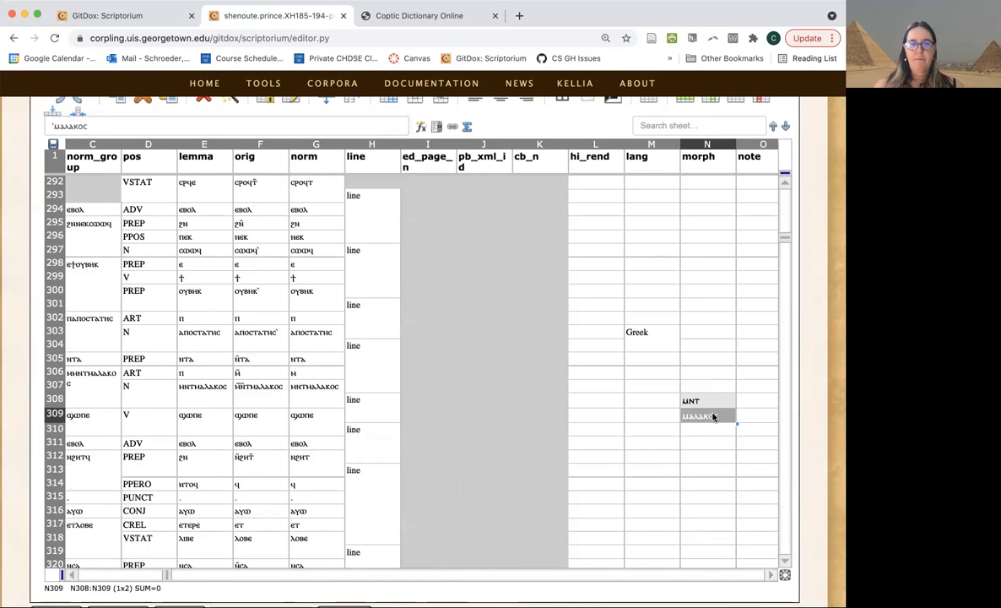
key("Delete")
left_click(711, 387)
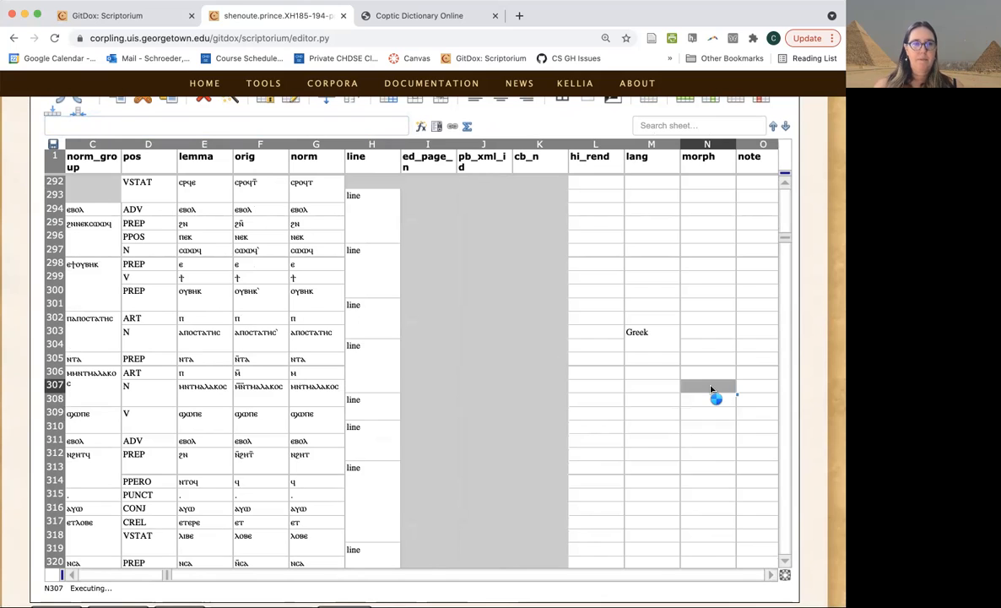
key("super+v")
key("Down")
key("Down")
key("Up")
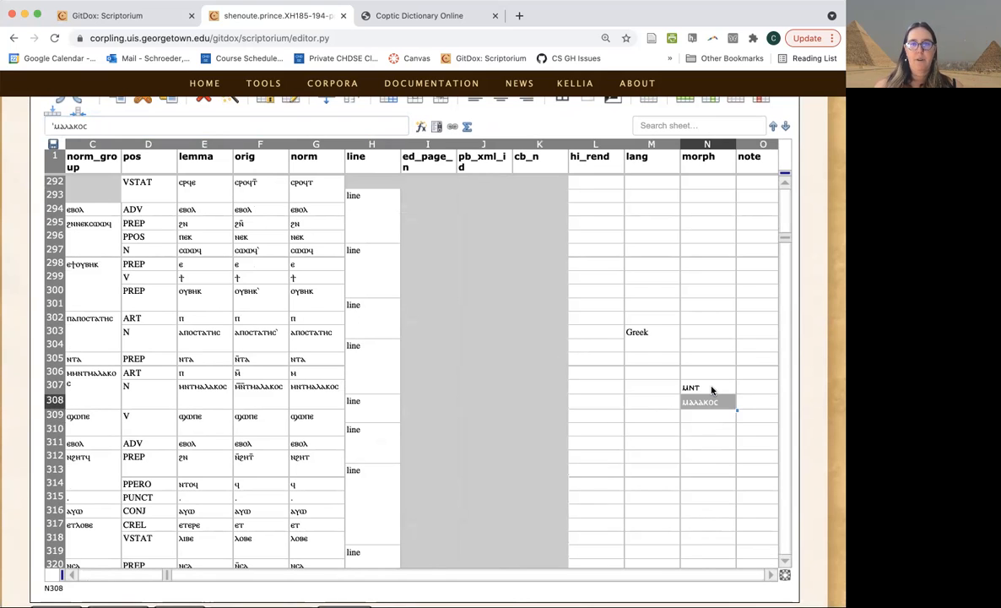
Step: Enter Greek in the lang layer of row 308, beside the morph entry ⲙⲁⲗⲁⲕⲟⲥ
key("Left")
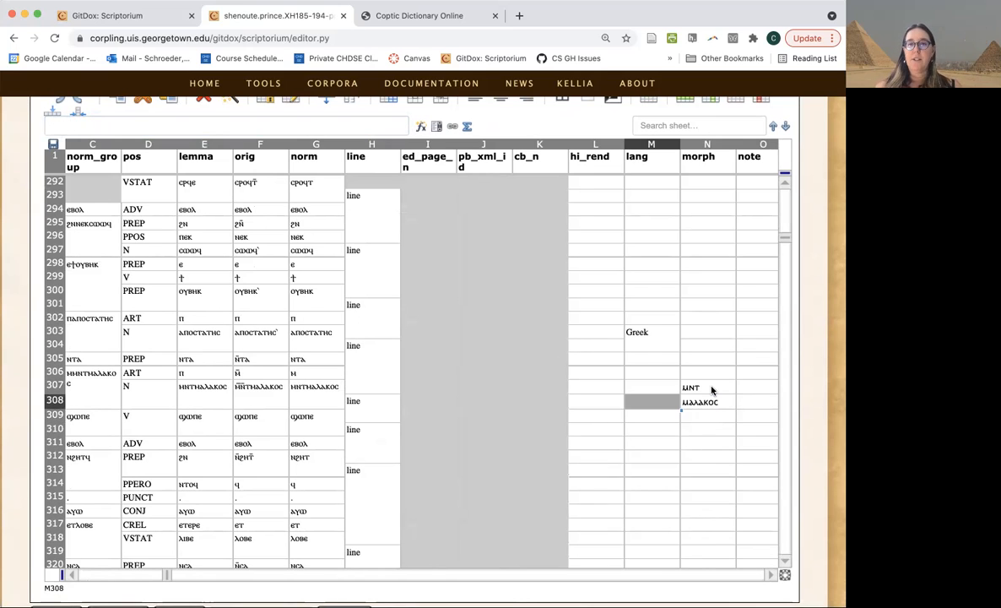
type("Ⲅⲣⲉ")
key("BackSpace")
key("BackSpace")
key("BackSpace")
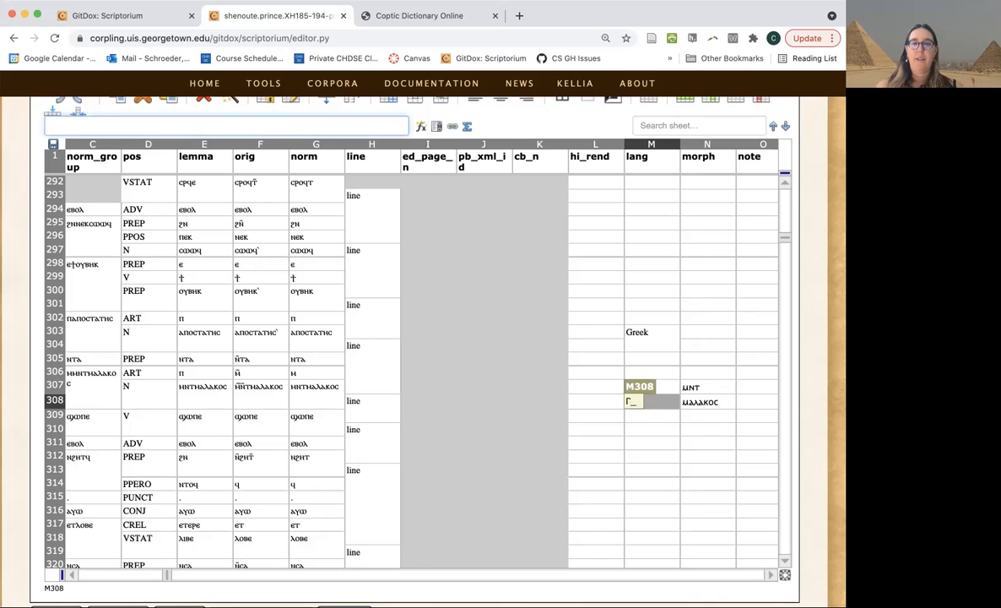
type("Gl")
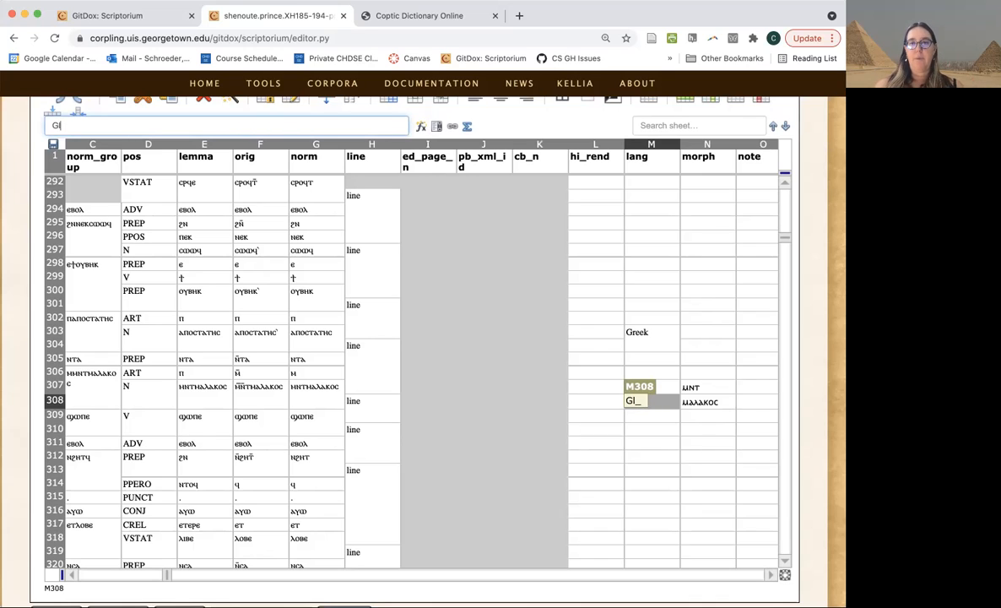
type("eek")
key("Tab")
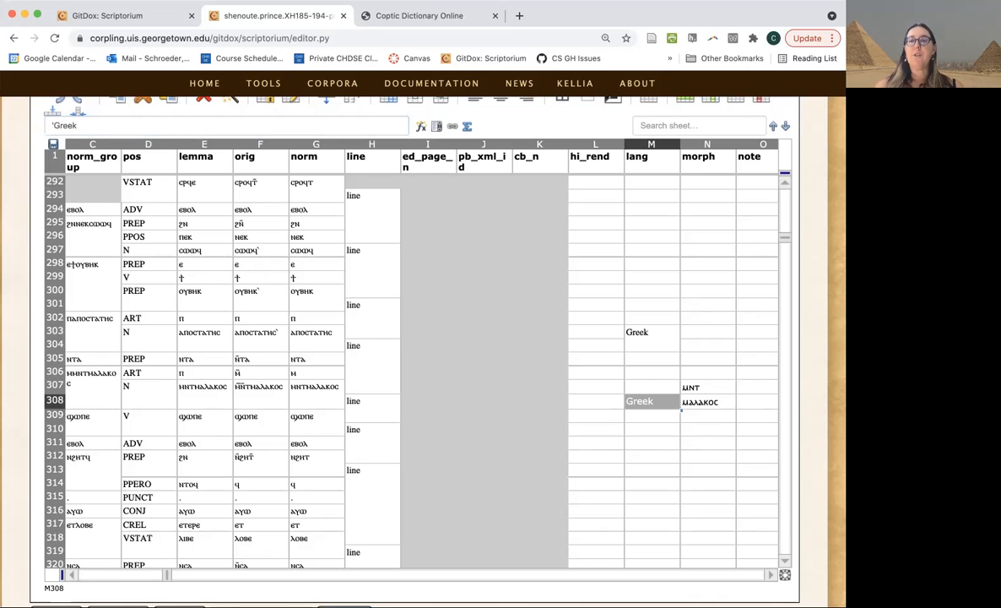
Step: Review the lang and morph entries in rows 307 and 308 against the tok layer
key("Left")
key("Right")
key("Left")
key("Up")
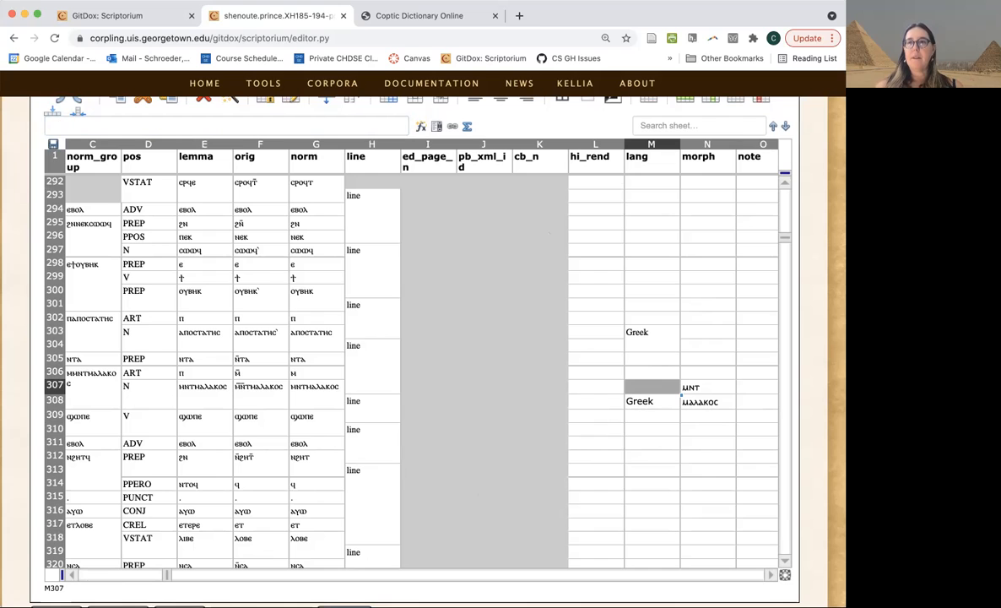
scroll(823, 180, "up", 2)
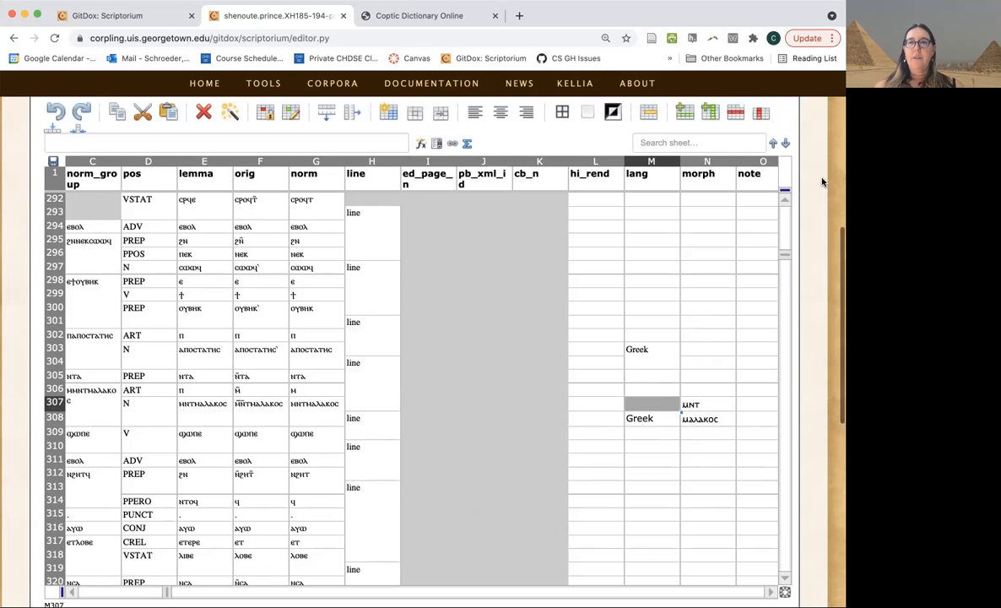
scroll(823, 179, "down", 2)
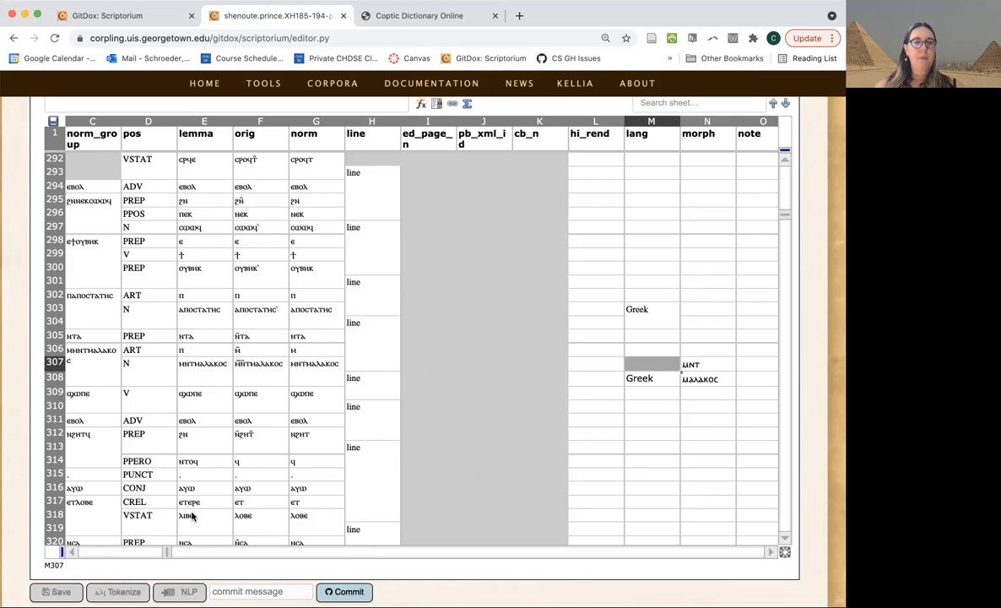
left_click(72, 552)
left_click(71, 552)
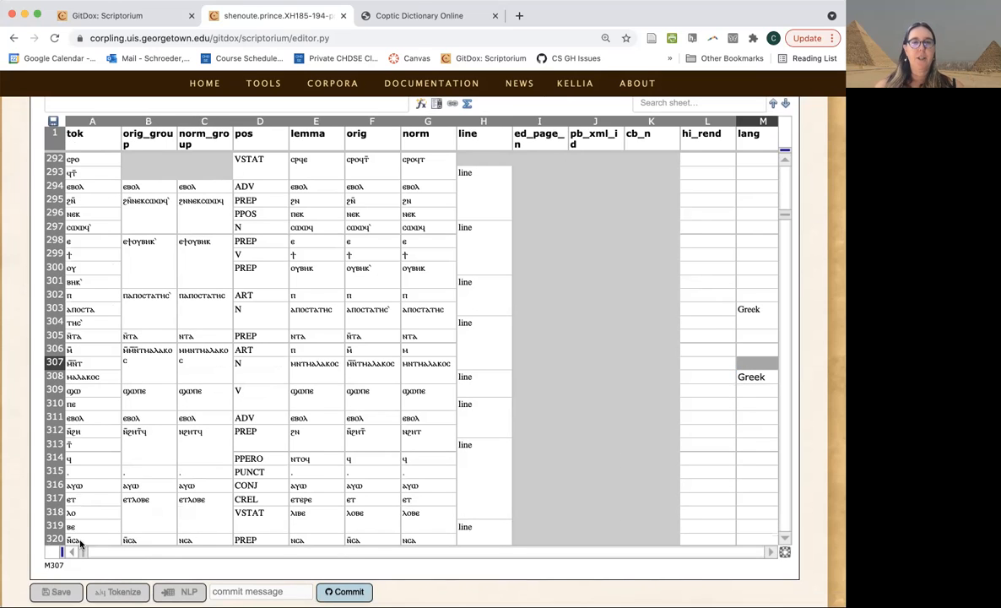